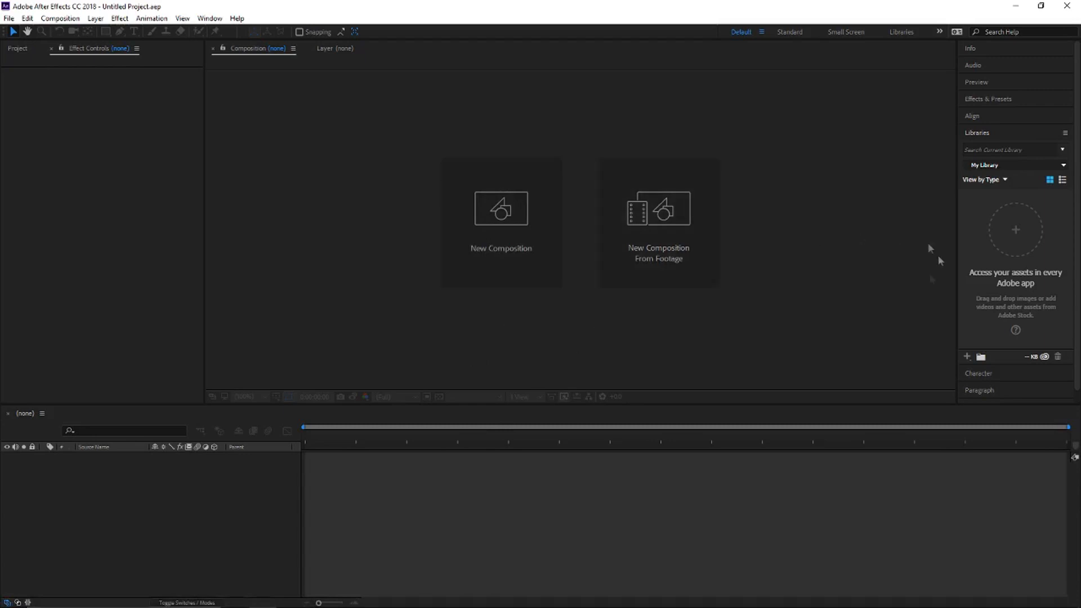
Step: Create a new 1920x1080 composition named Fade Spectrum with the HDTV 1080 29.97 preset
mouse_move(376, 601)
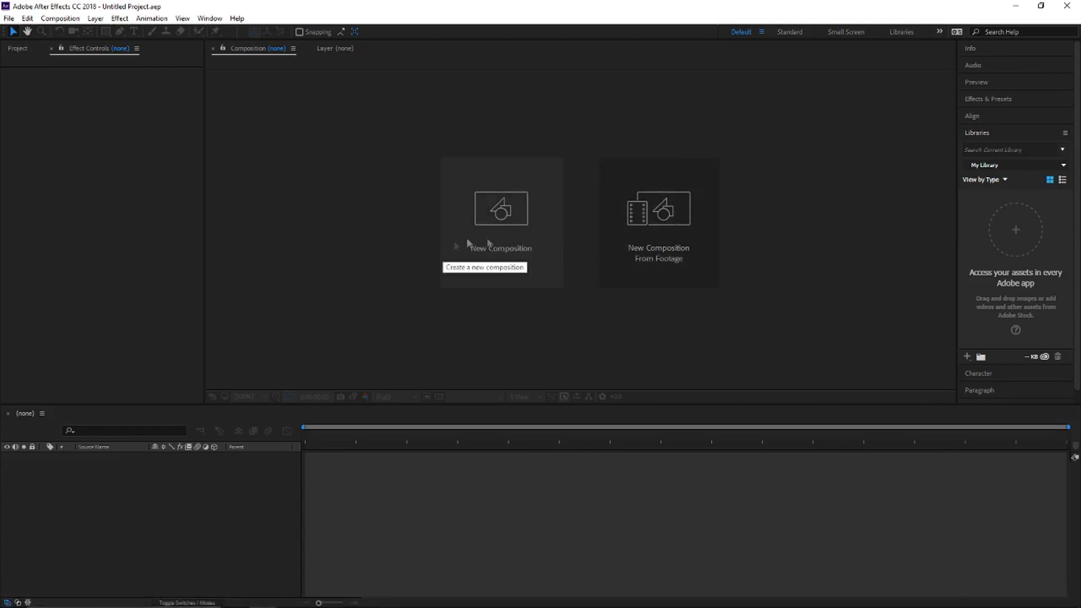
click(474, 273)
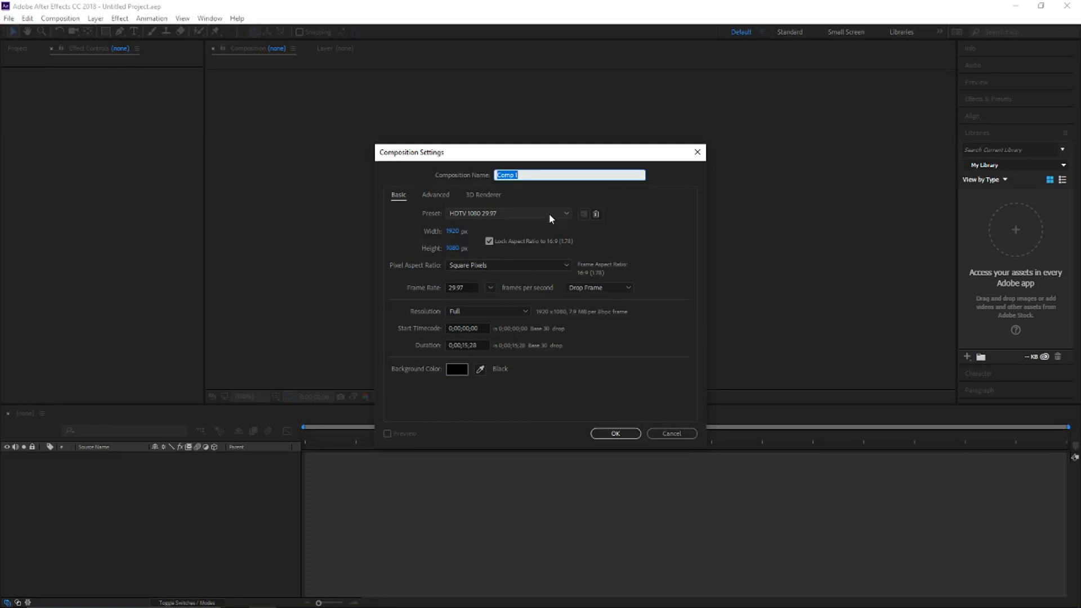
text(b)
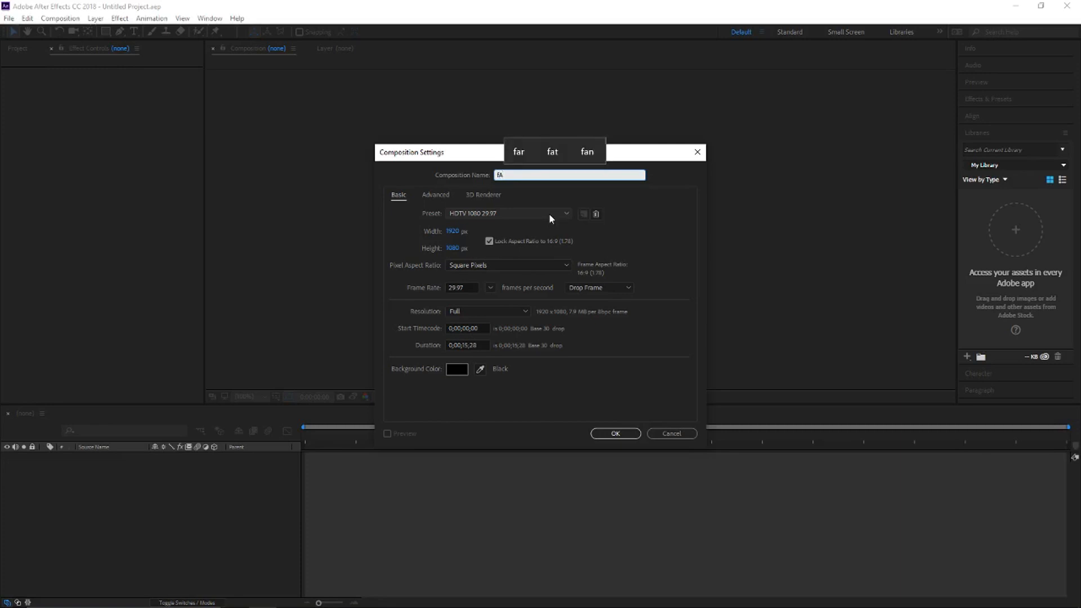
text(Fade)
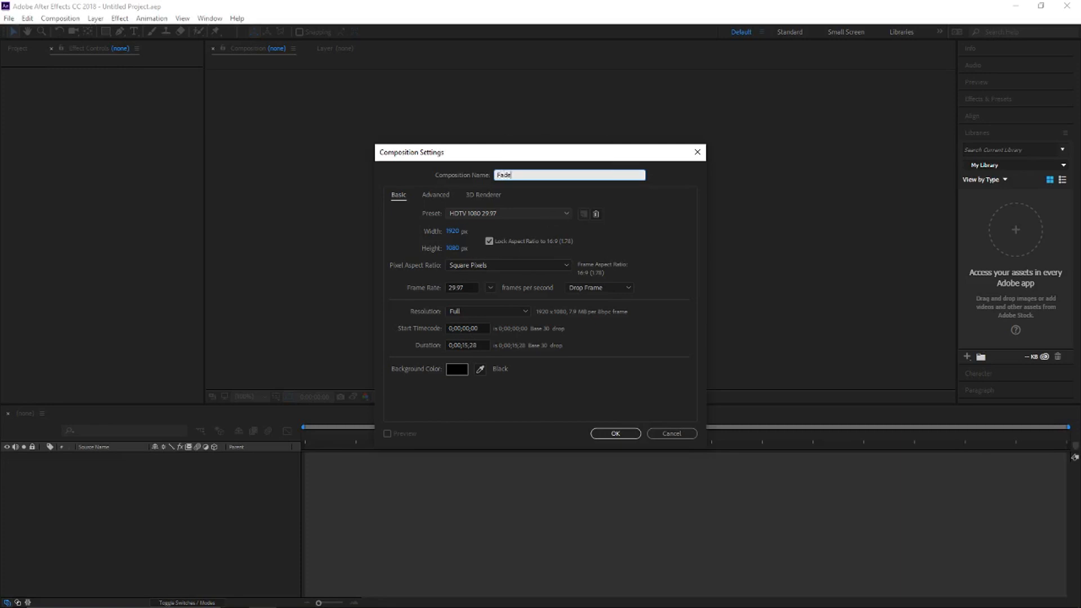
text( Spectrum)
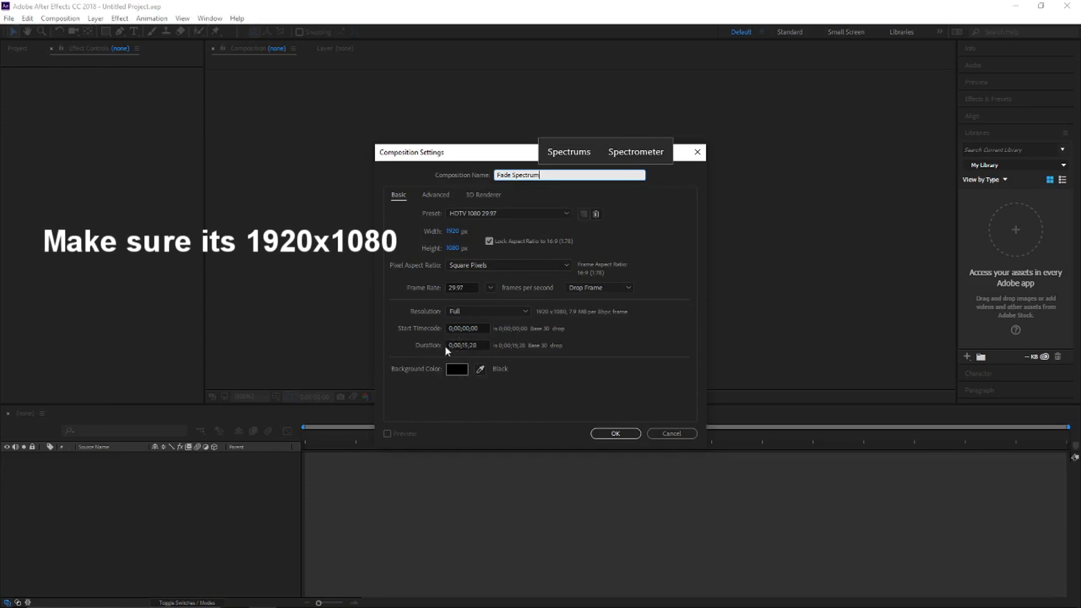
click(468, 345)
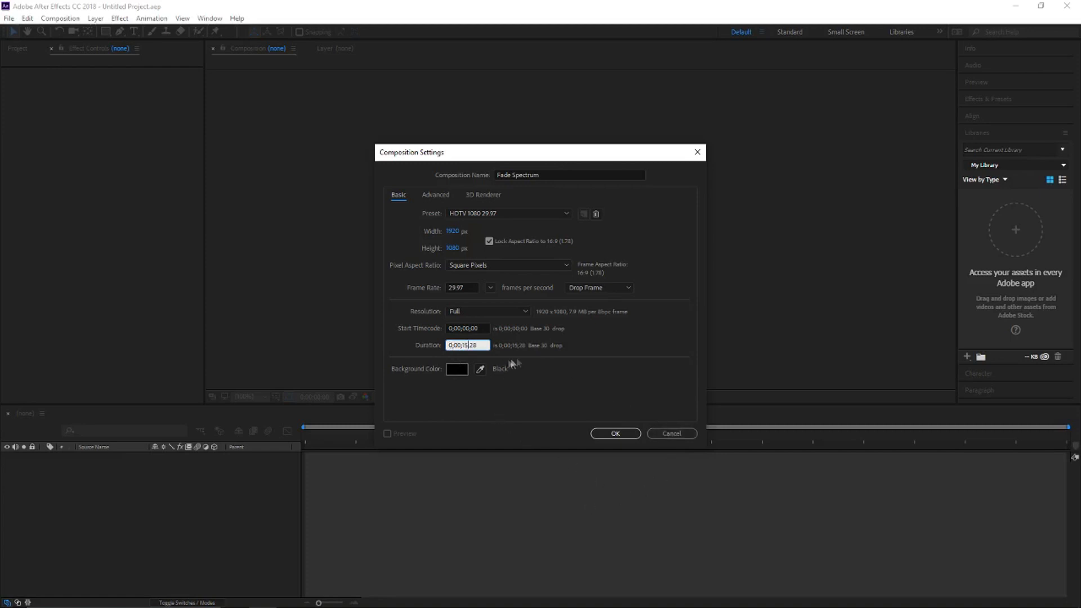
click(615, 434)
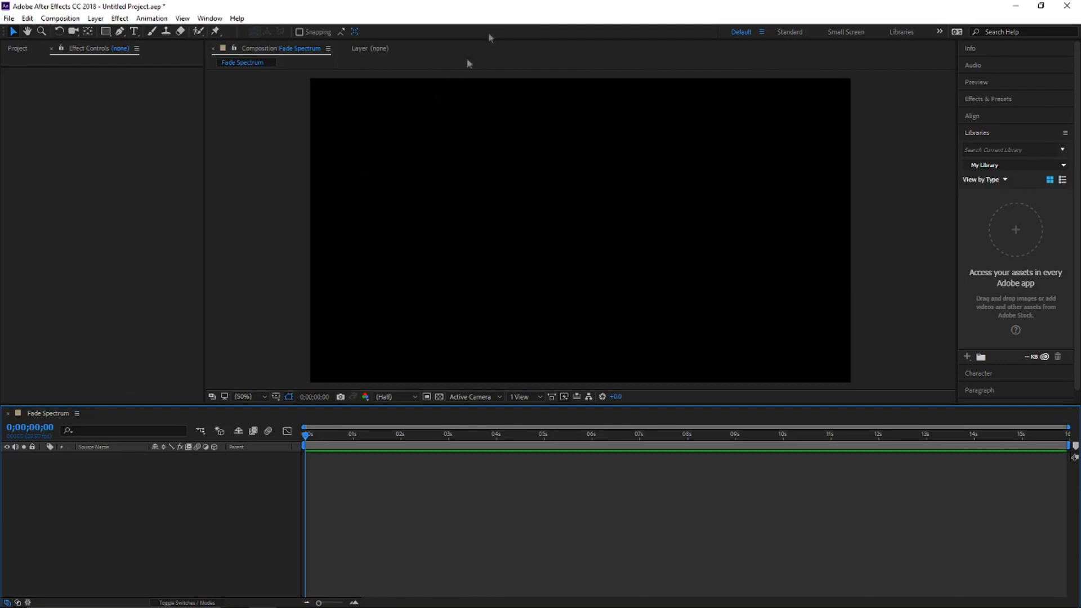
Step: Snap the After Effects window to half of the screen and switch to Chrome with the blue background image results, maximized
key(super+Right)
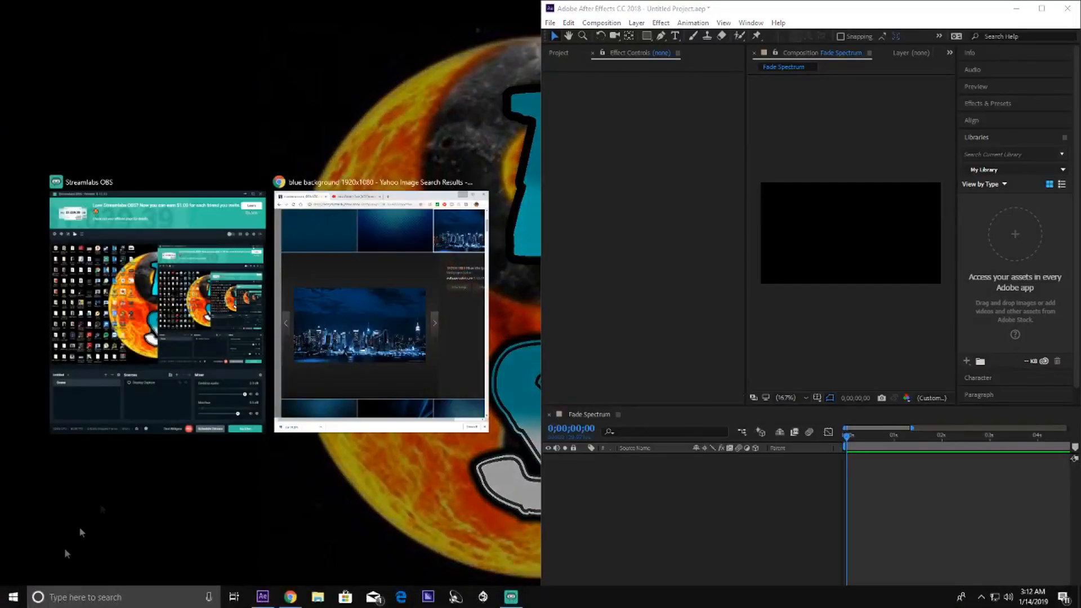
click(432, 231)
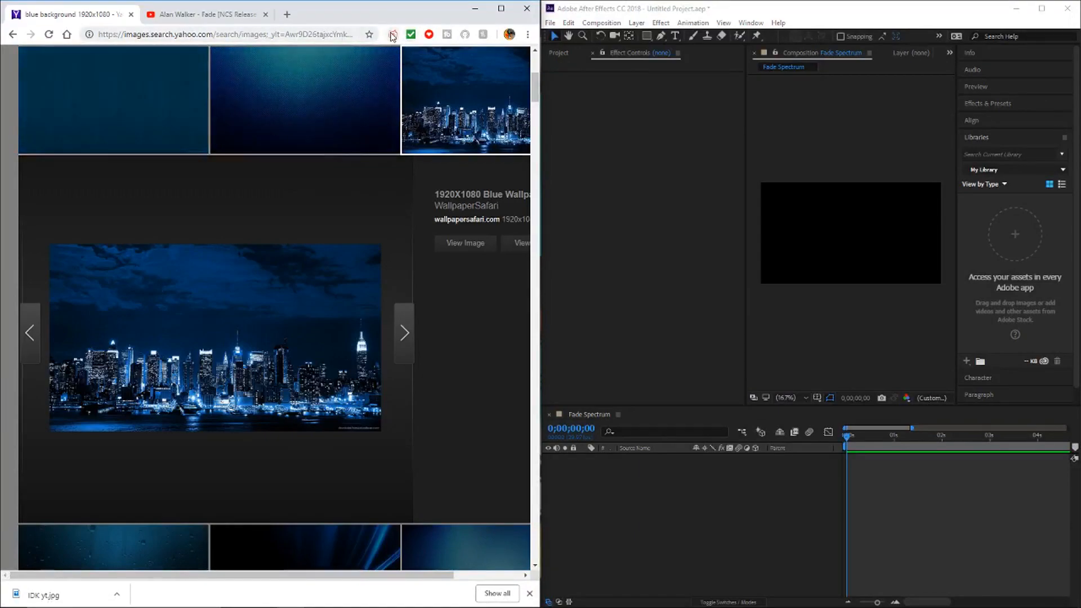
click(501, 7)
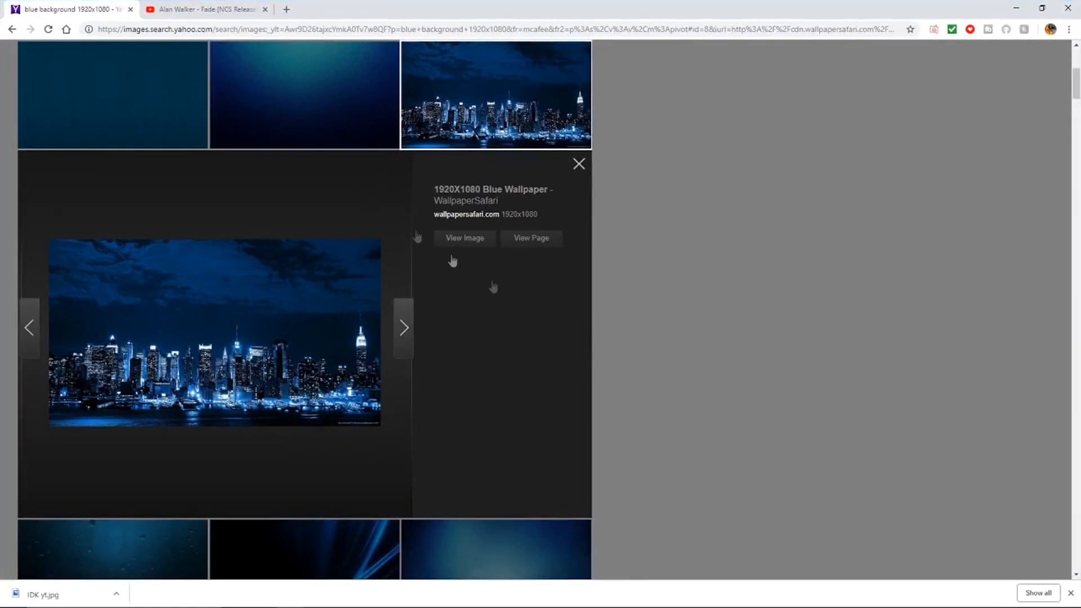
Step: Look through the blue background 1920x1080 image results around the city skyline wallpaper
scroll(557, 276, down, 4)
scroll(555, 262, up, 7)
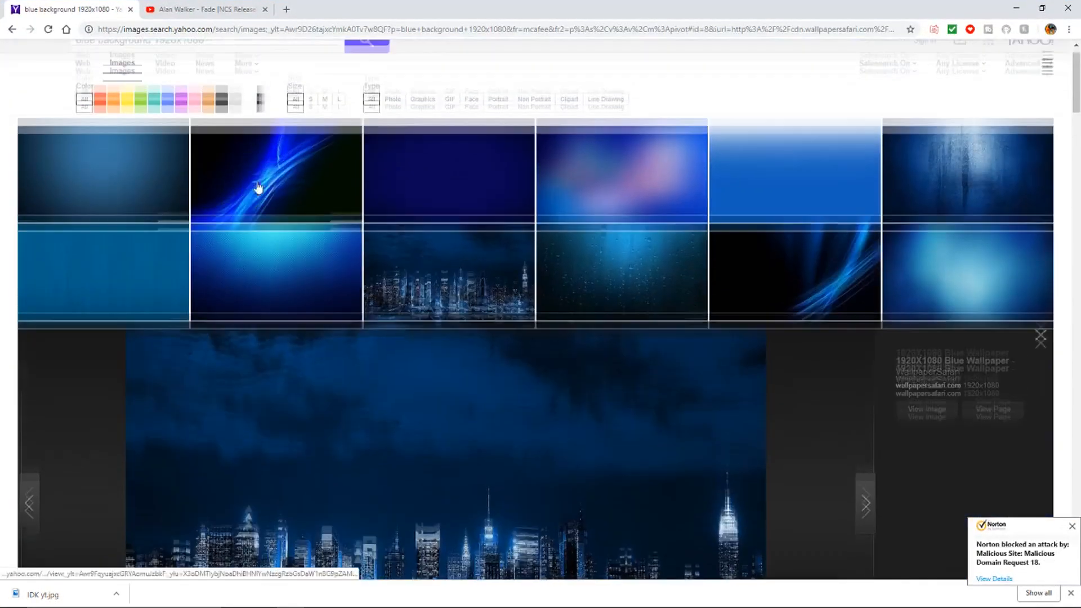
scroll(258, 188, down, 6)
scroll(419, 289, up, 4)
right_click(420, 336)
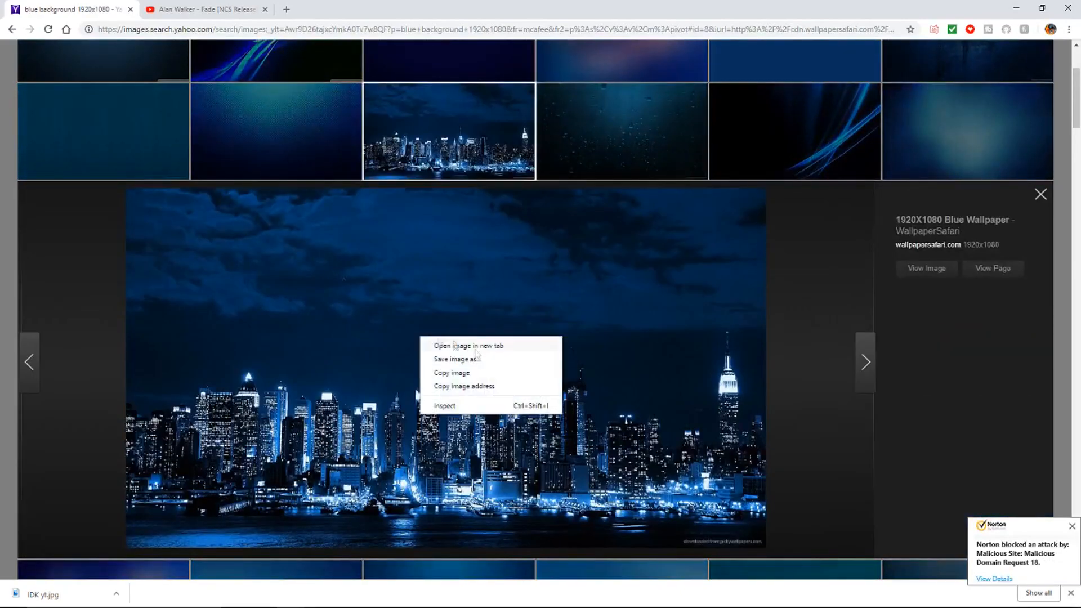
click(372, 286)
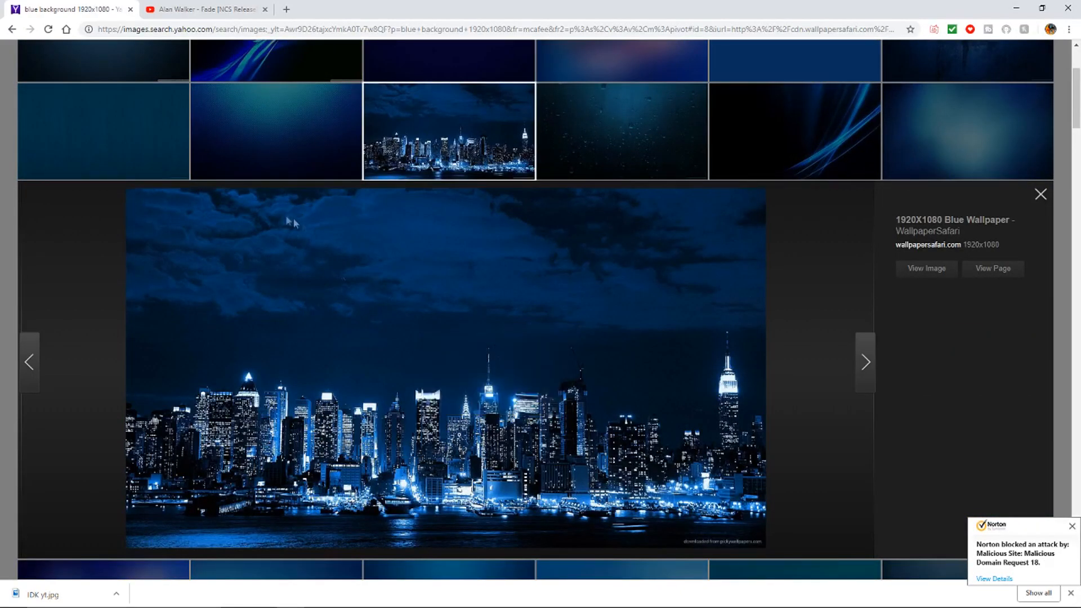
scroll(373, 287, up, 3)
scroll(371, 293, down, 4)
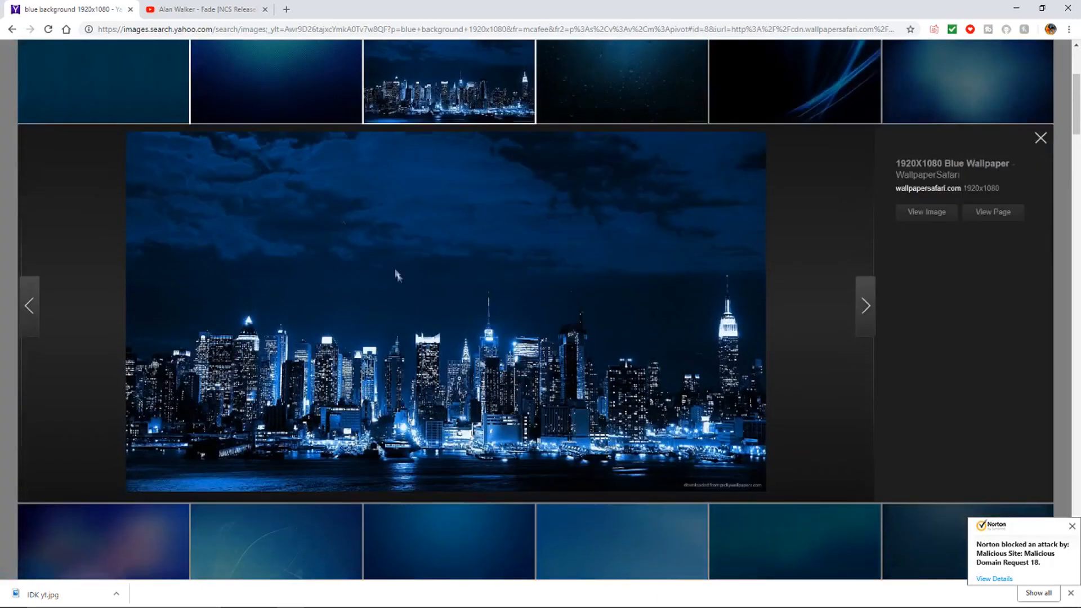
right_click(395, 274)
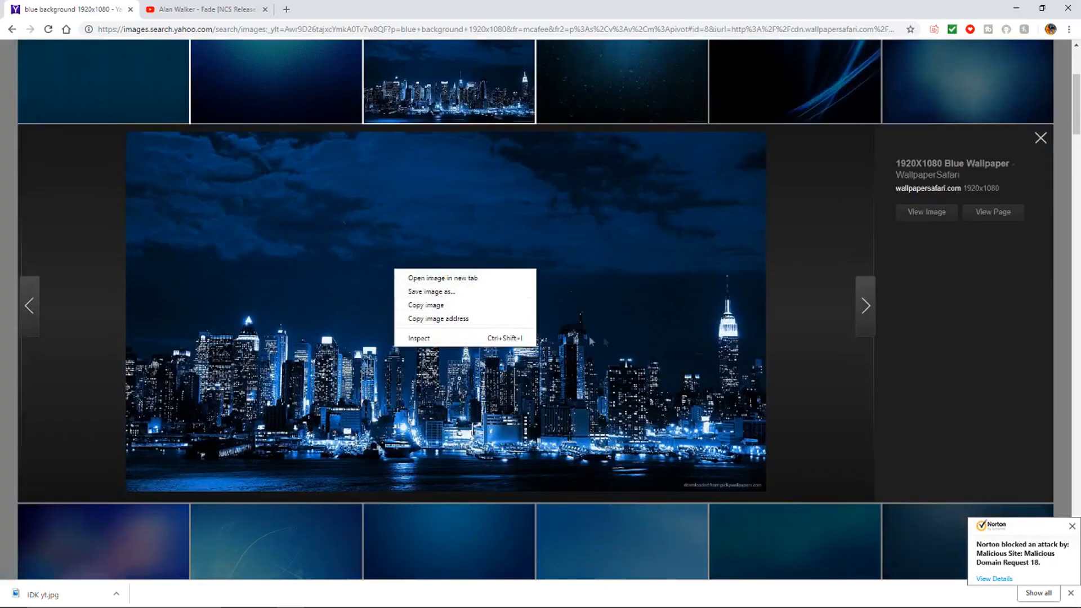
click(435, 295)
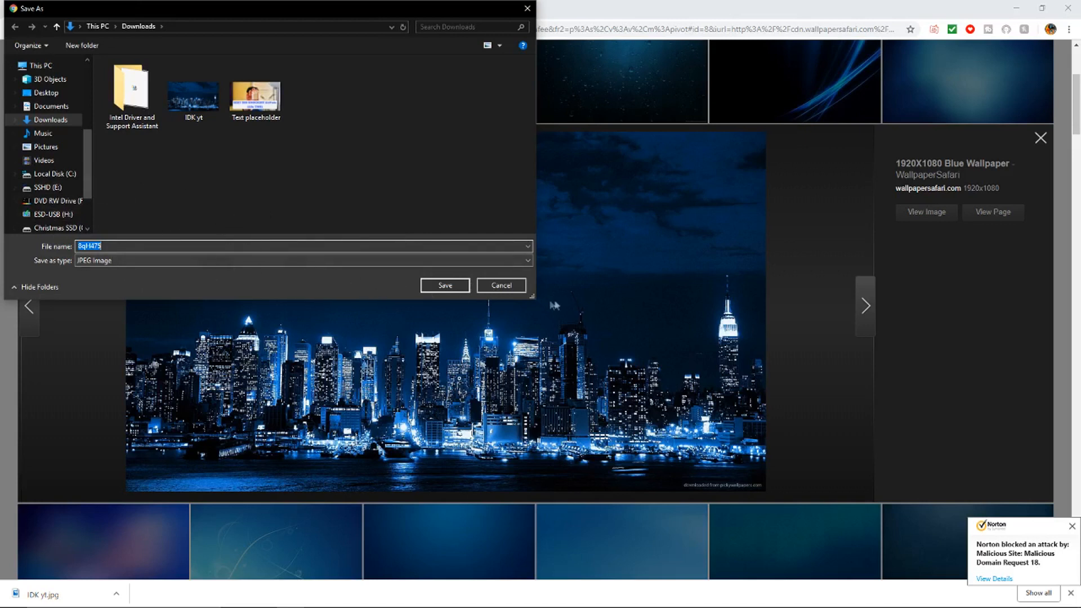
click(501, 286)
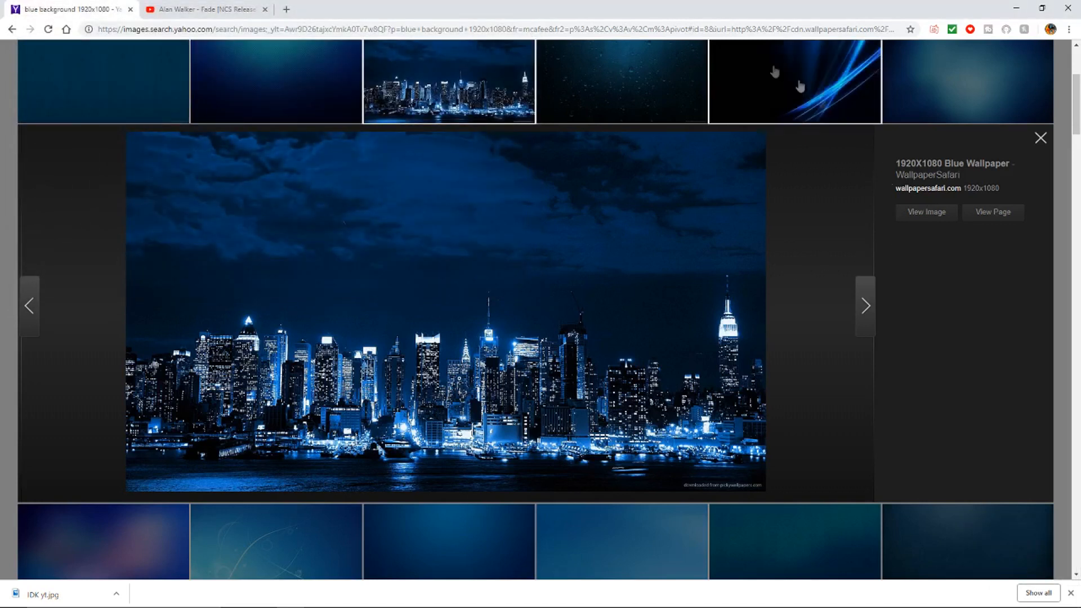
click(1067, 8)
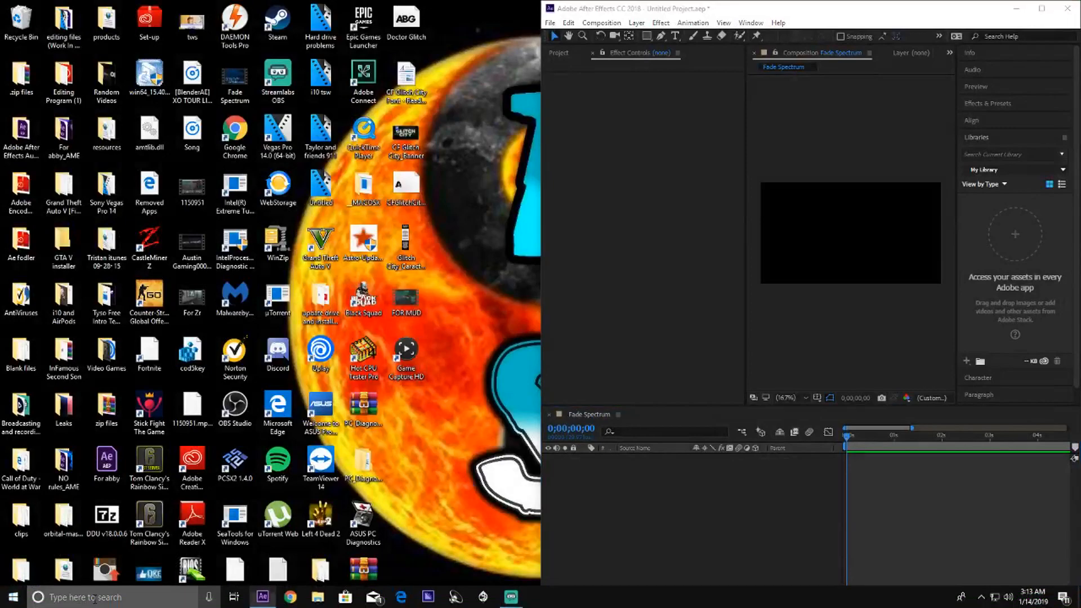
Step: Try to find an existing file by searching Windows for DK YT
click(93, 598)
text(dk yet)
key(BackSpace)
key(BackSpace)
key(BackSpace)
key(BackSpace)
key(BackSpace)
key(BackSpace)
text(DK)
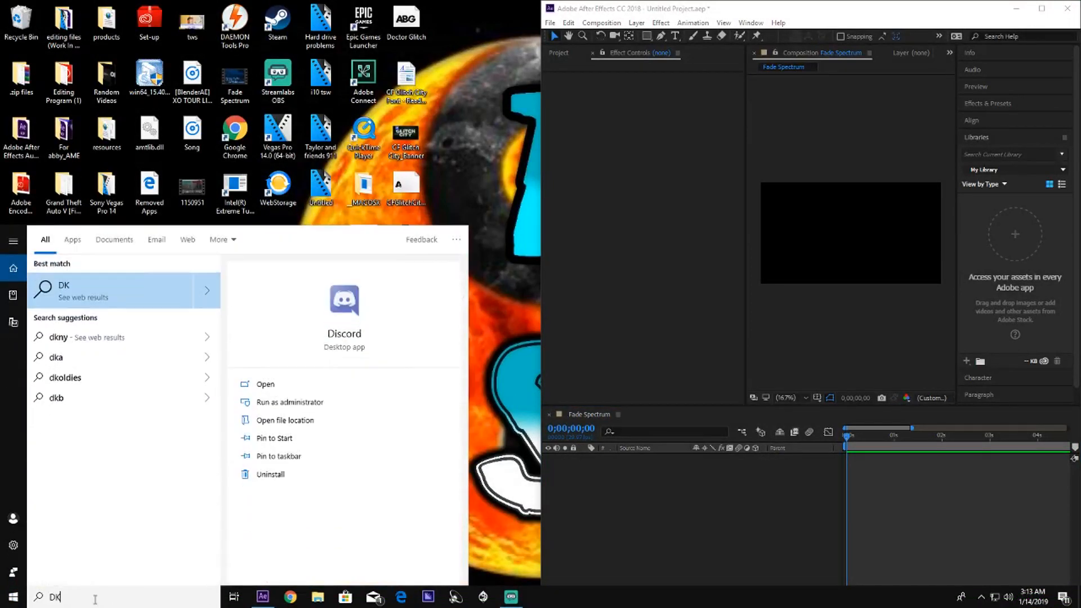
text( YT)
key(BackSpace)
key(BackSpace)
key(BackSpace)
key(BackSpace)
key(BackSpace)
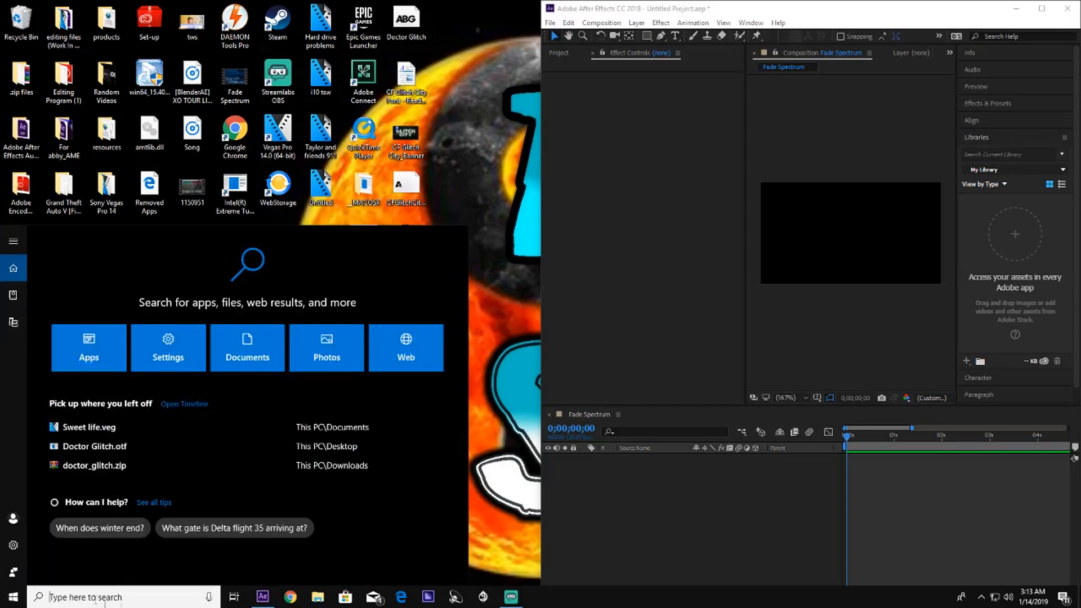
click(498, 208)
Step: Look in the Downloads folder for the background image, closing the folder window when done
click(318, 597)
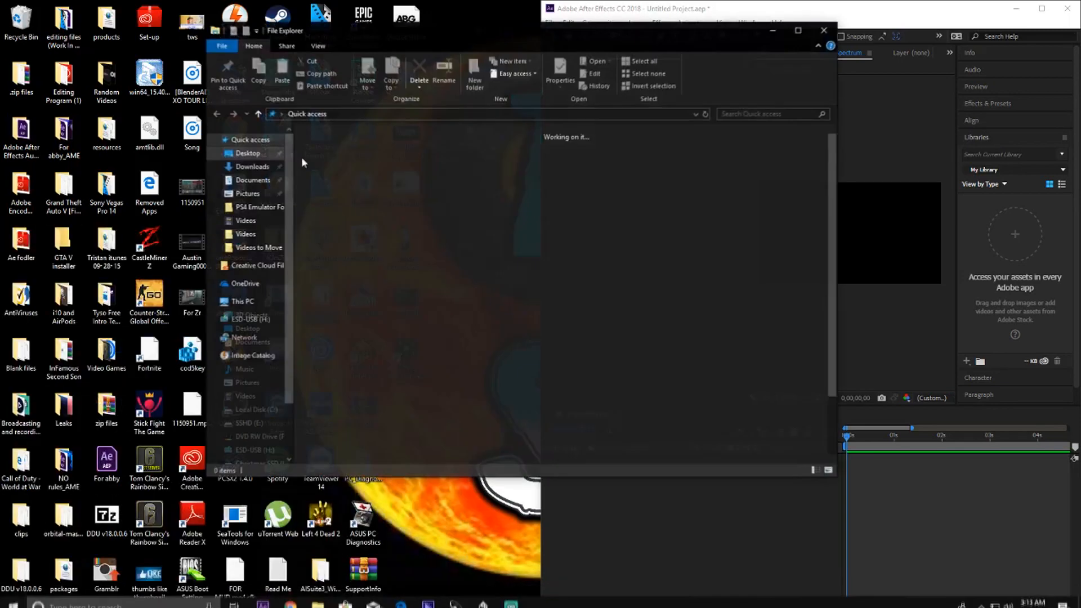
click(252, 167)
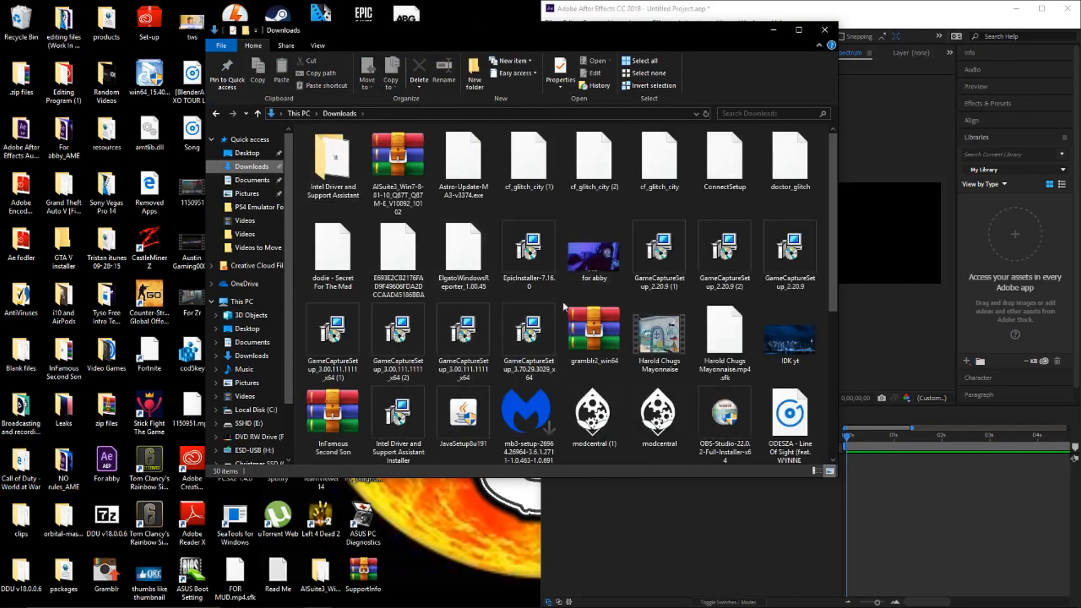
click(825, 30)
Step: Open Chrome, search the web for "blue background 1920x1080" and show the image results
click(290, 597)
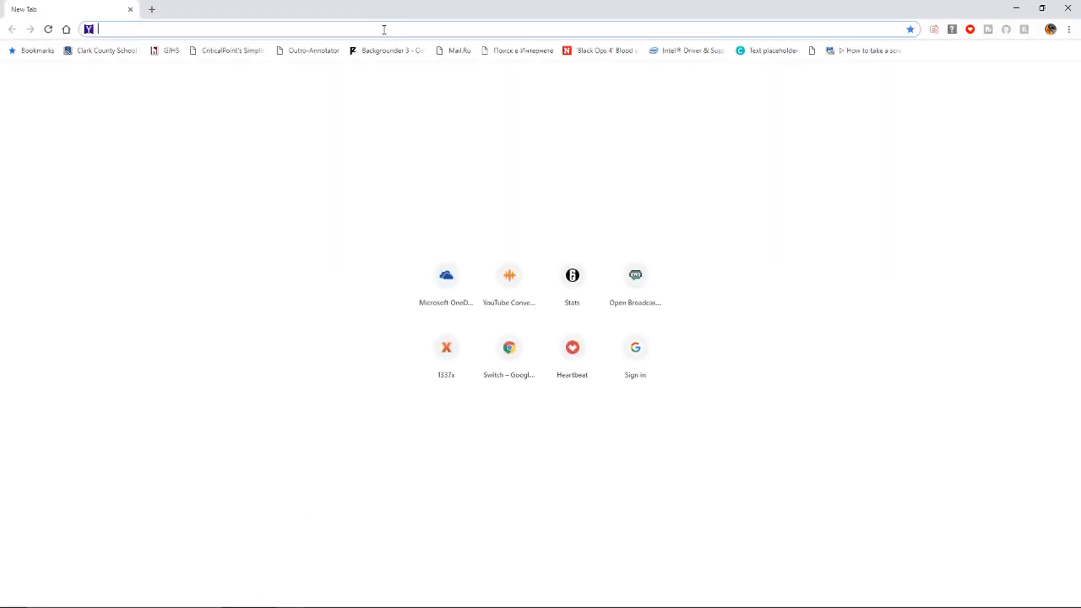
text(blue backg)
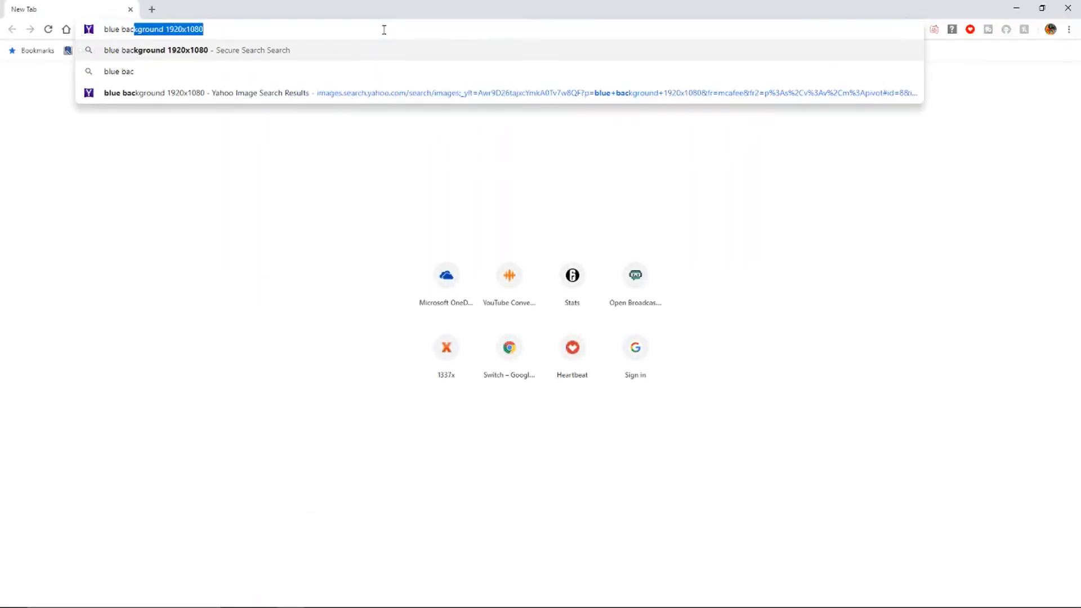
key(Return)
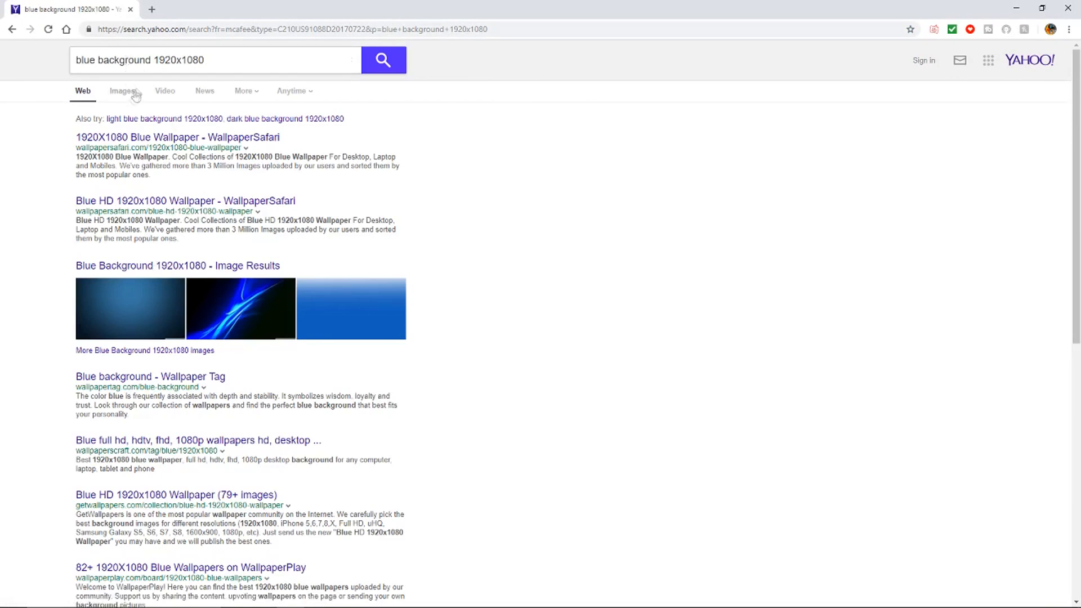
click(132, 94)
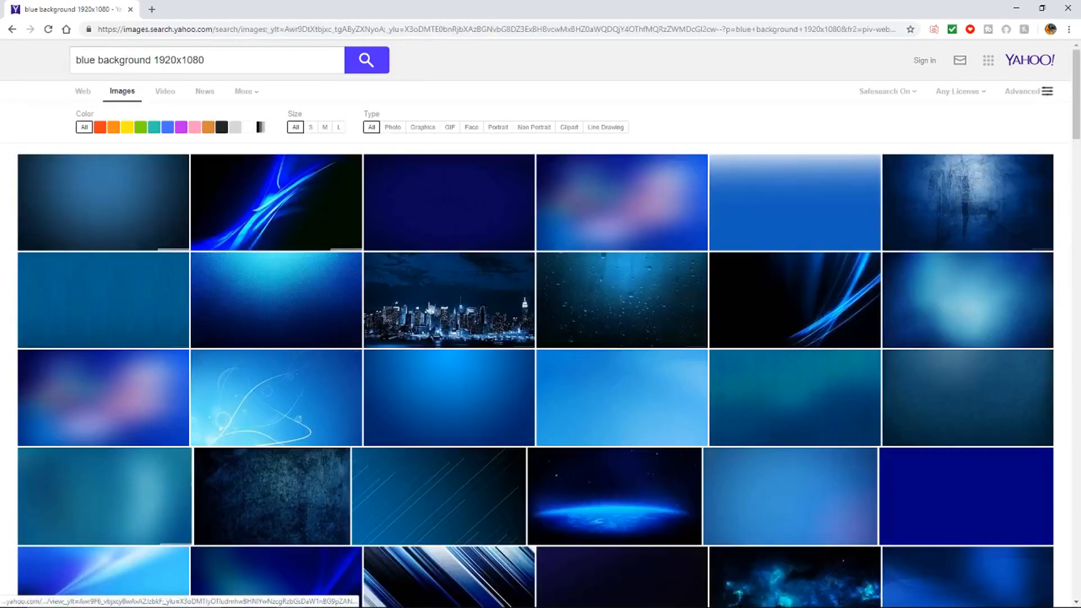
Step: Open the city skyline wallpaper from the image results and save it to Downloads as keyboard
right_click(430, 300)
click(419, 298)
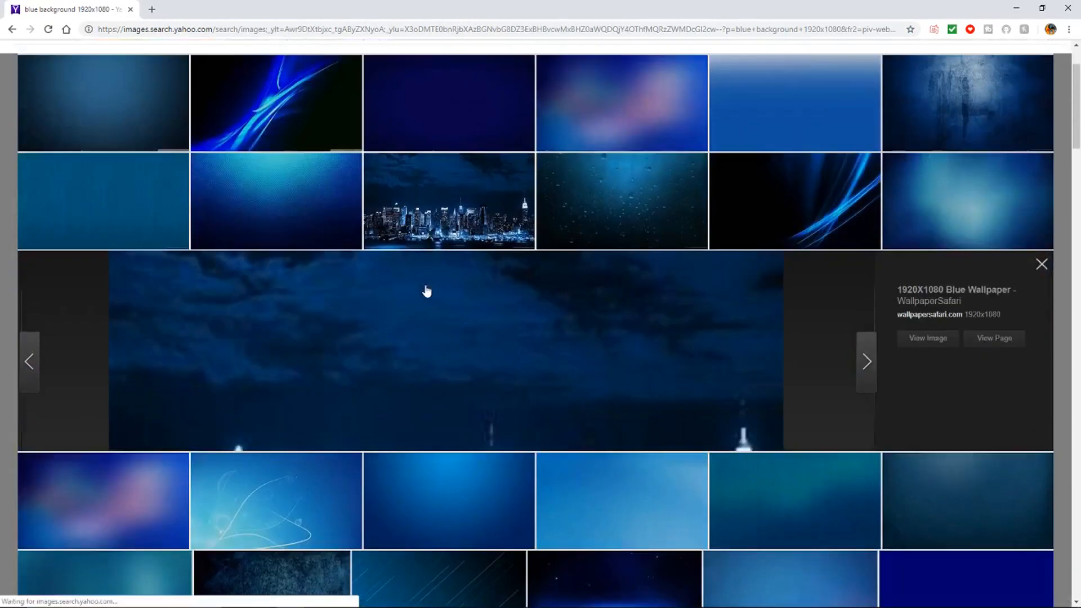
right_click(409, 318)
click(489, 337)
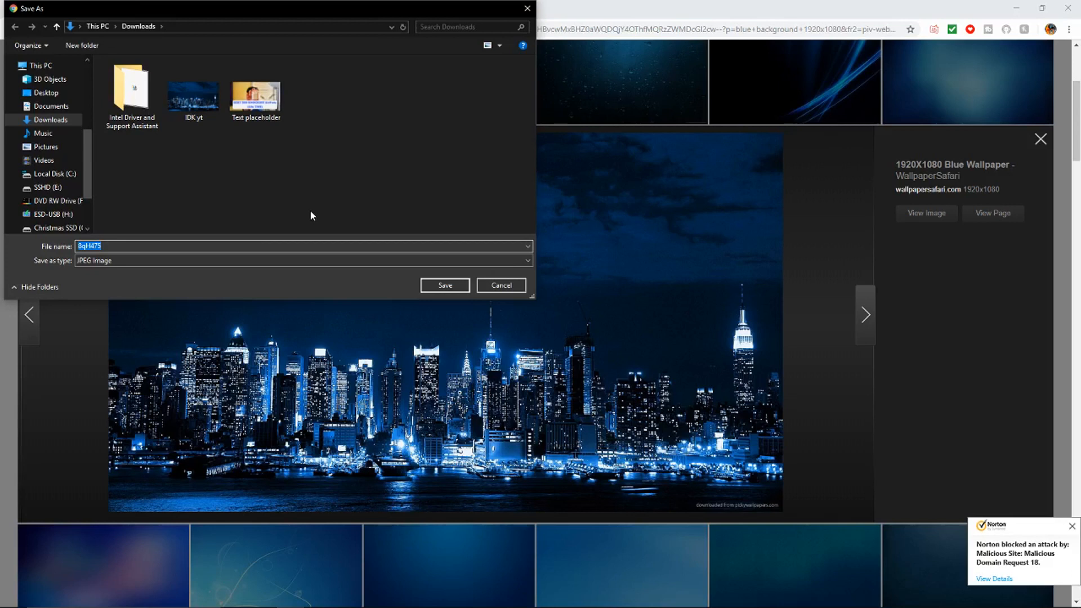
text(keyboard)
key(Return)
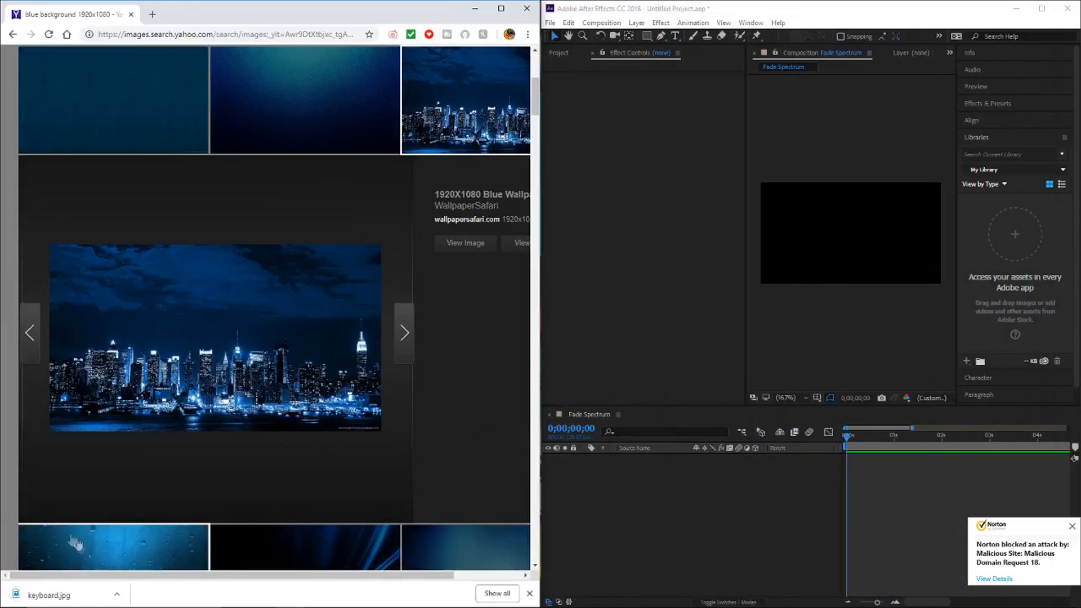
Step: Show the downloaded keyboard.jpg in its folder and add it to the Fade Spectrum composition in After Effects
click(117, 595)
click(148, 555)
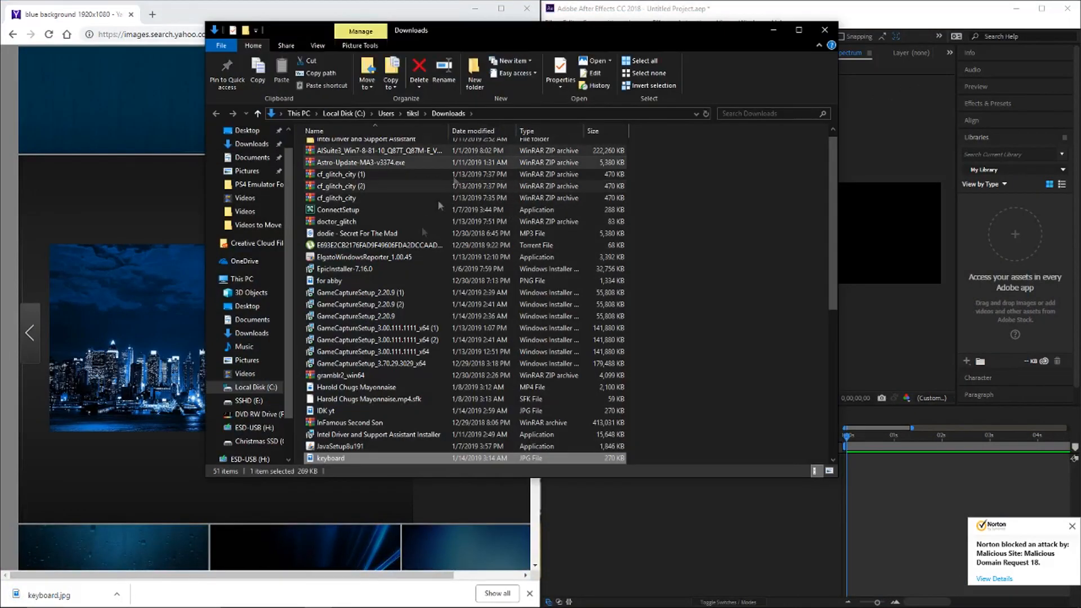
drag(325, 458, 629, 512)
click(832, 11)
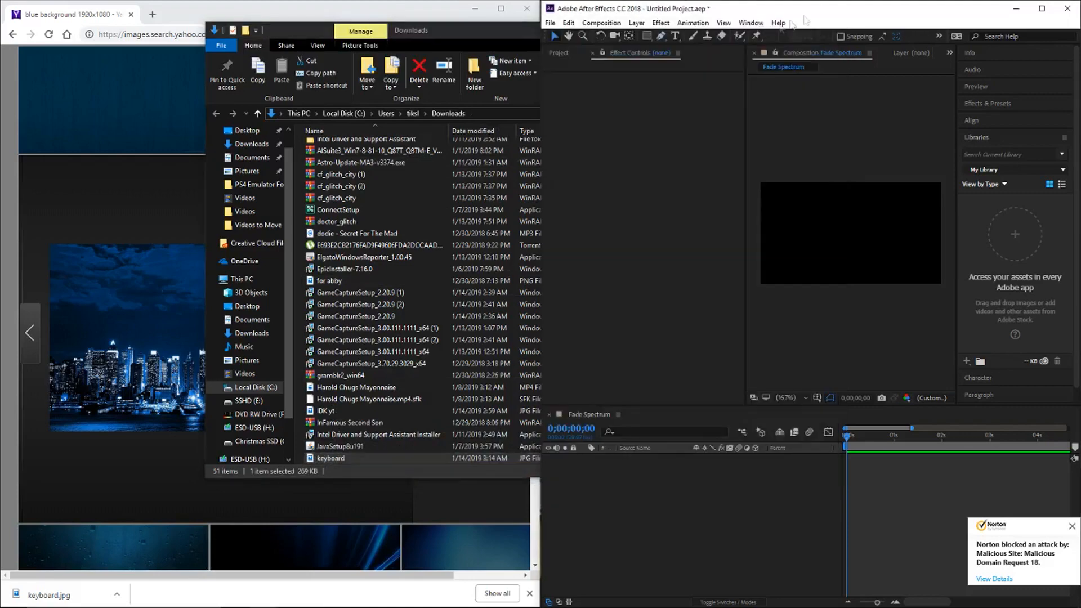
click(534, 24)
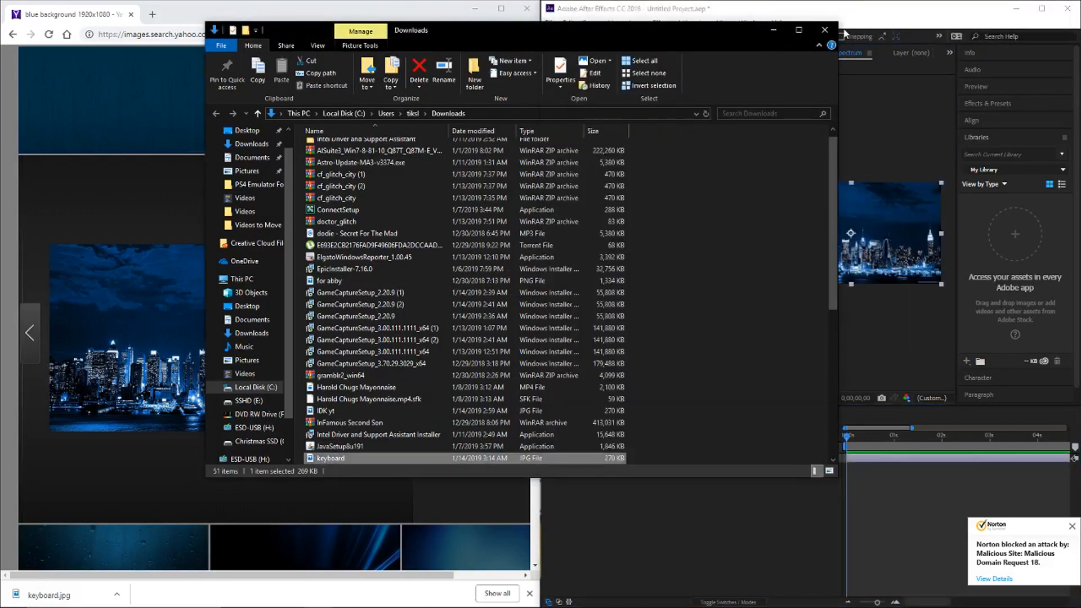
Step: Close the Downloads folder and browser windows and maximize After Effects
click(825, 29)
click(527, 8)
click(1042, 8)
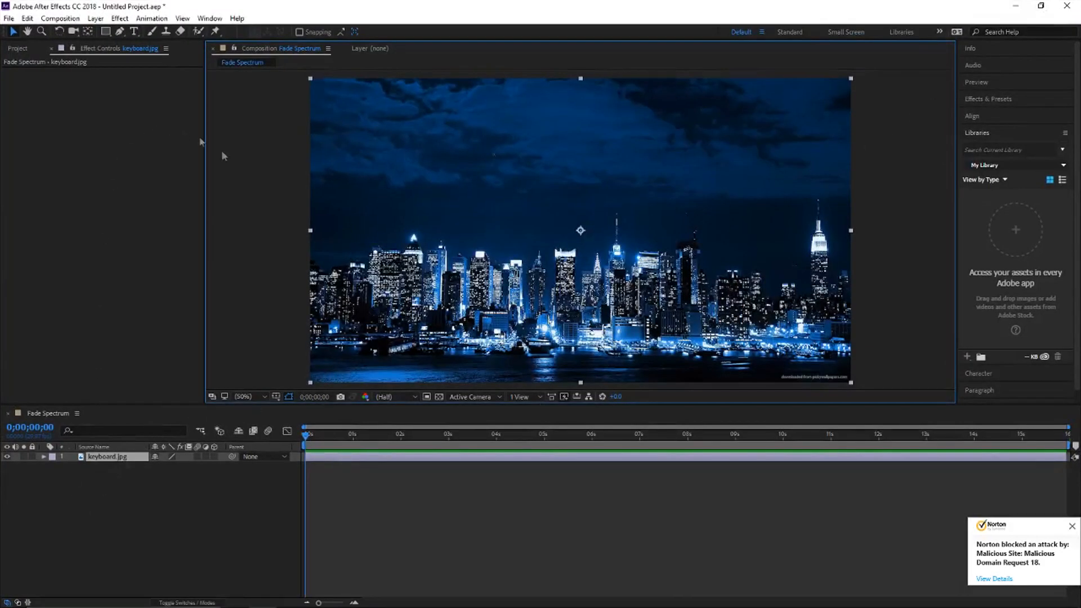
Step: Deselect the keyboard.jpg layer in the Fade Spectrum composition
click(226, 482)
click(149, 281)
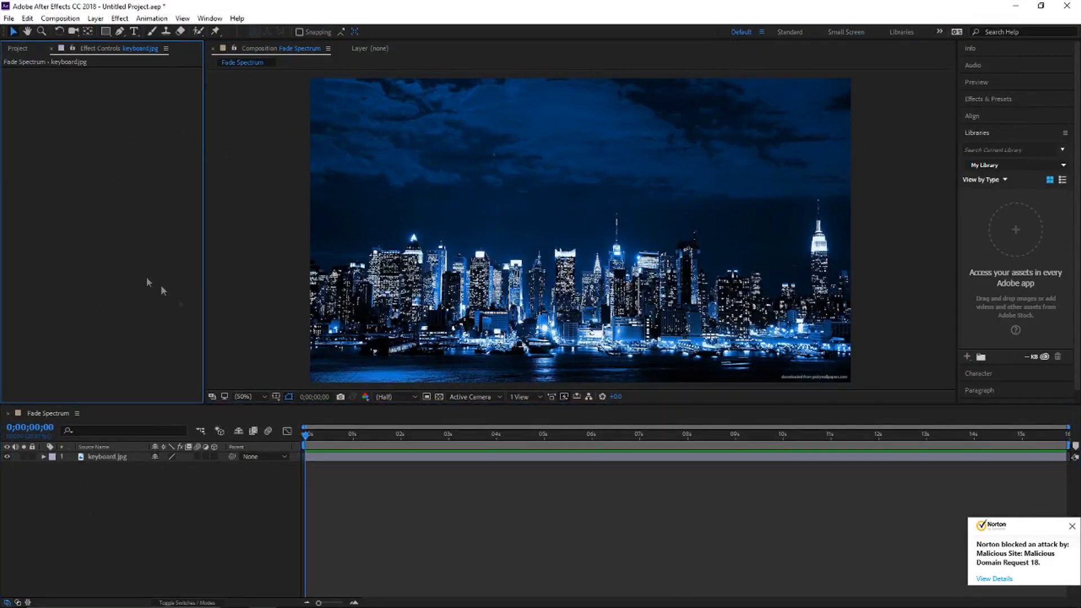
click(115, 536)
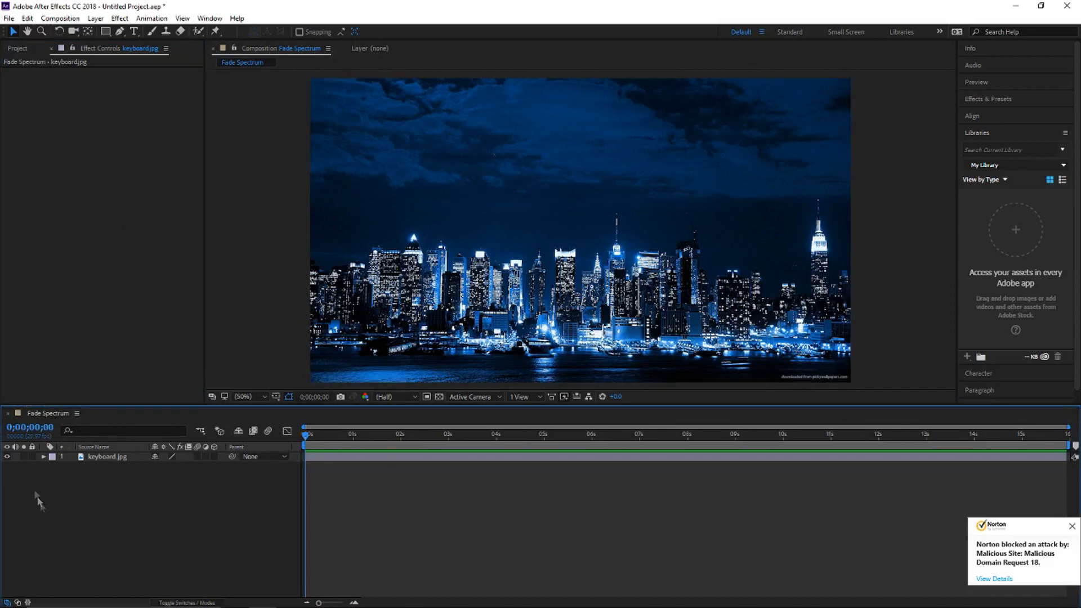
Step: Create a new solid layer named Spectrum in the Fade Spectrum composition
right_click(155, 538)
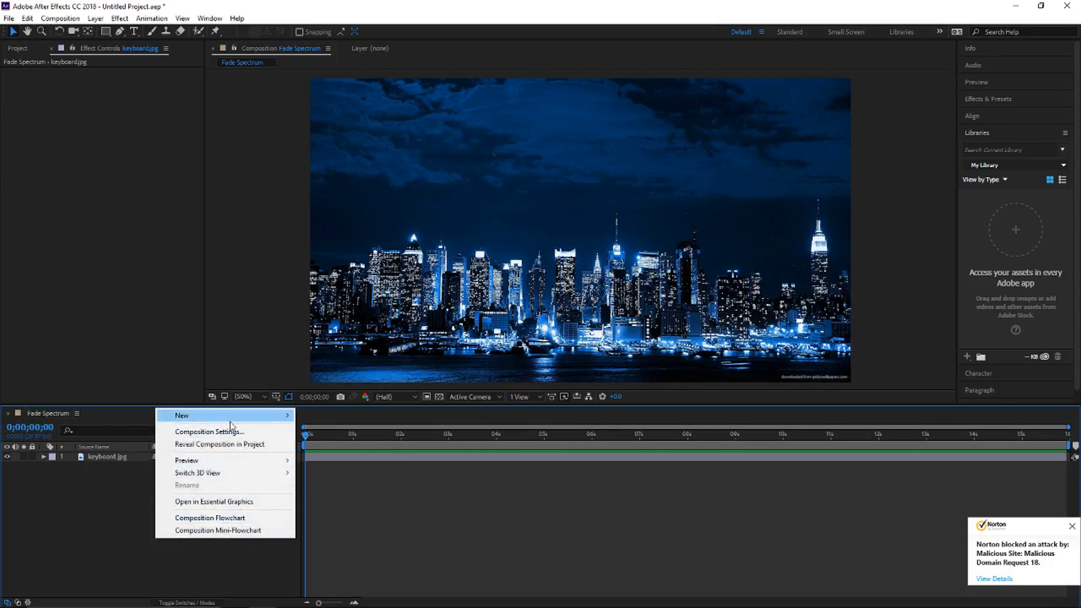
mouse_move(281, 419)
click(382, 446)
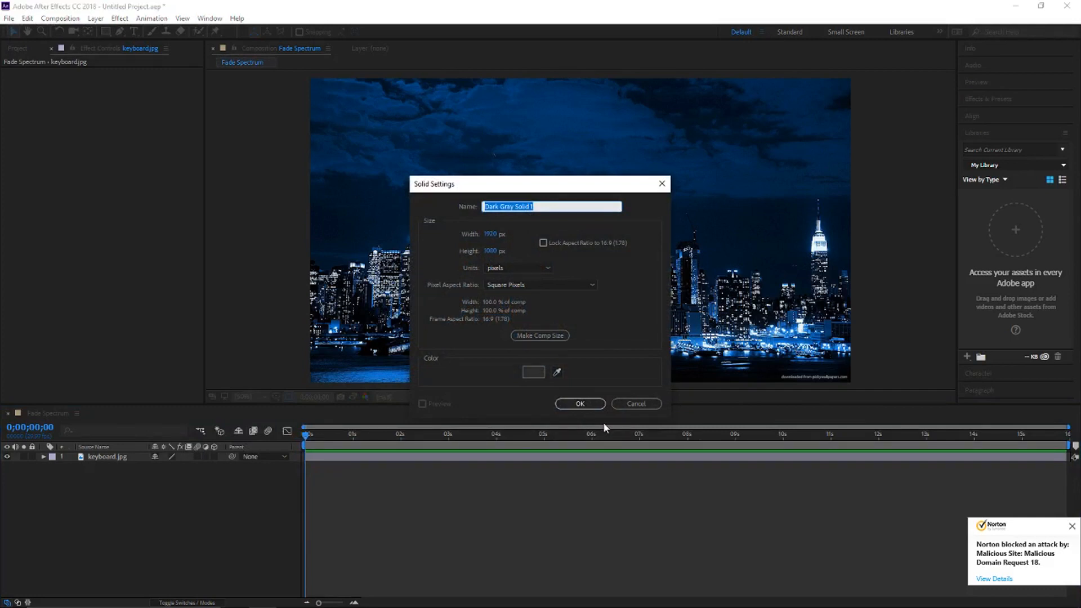
text(Spectrum)
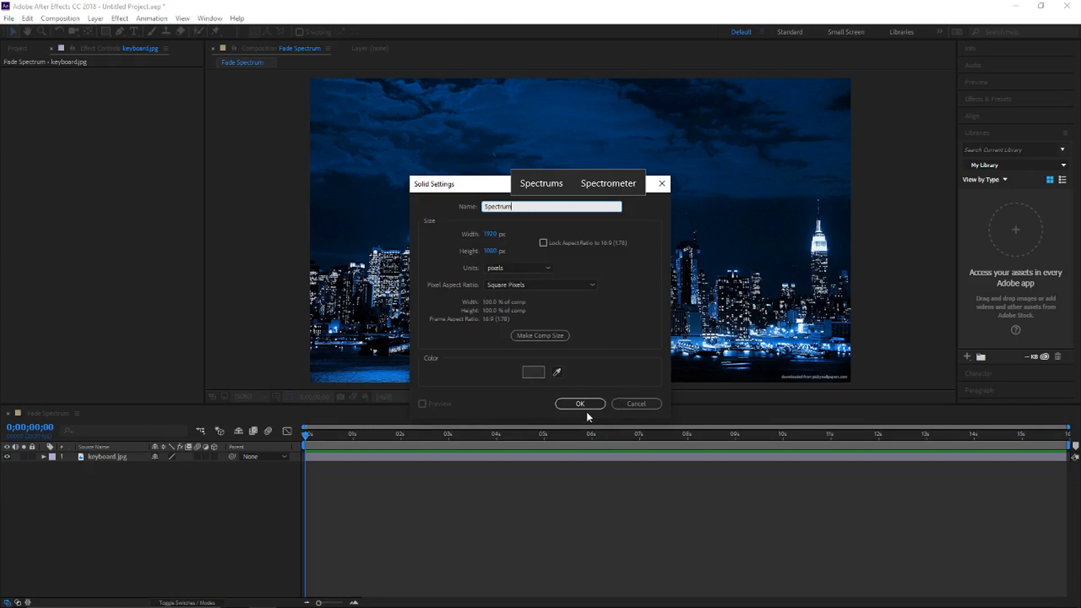
click(583, 404)
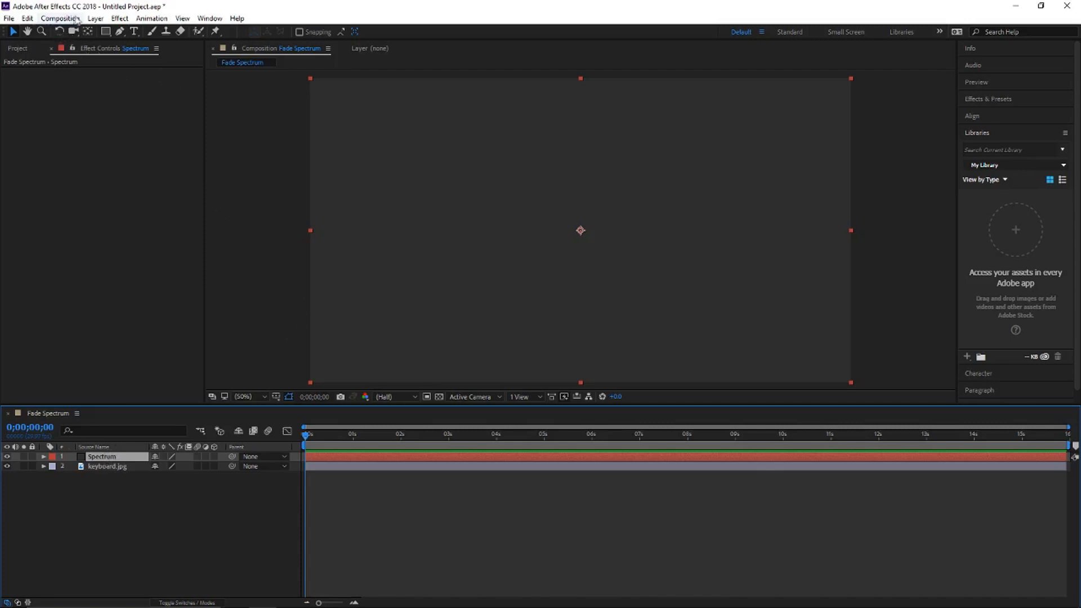
Step: Apply the Audio Spectrum effect to the Spectrum layer and check its audio layer choices
click(119, 19)
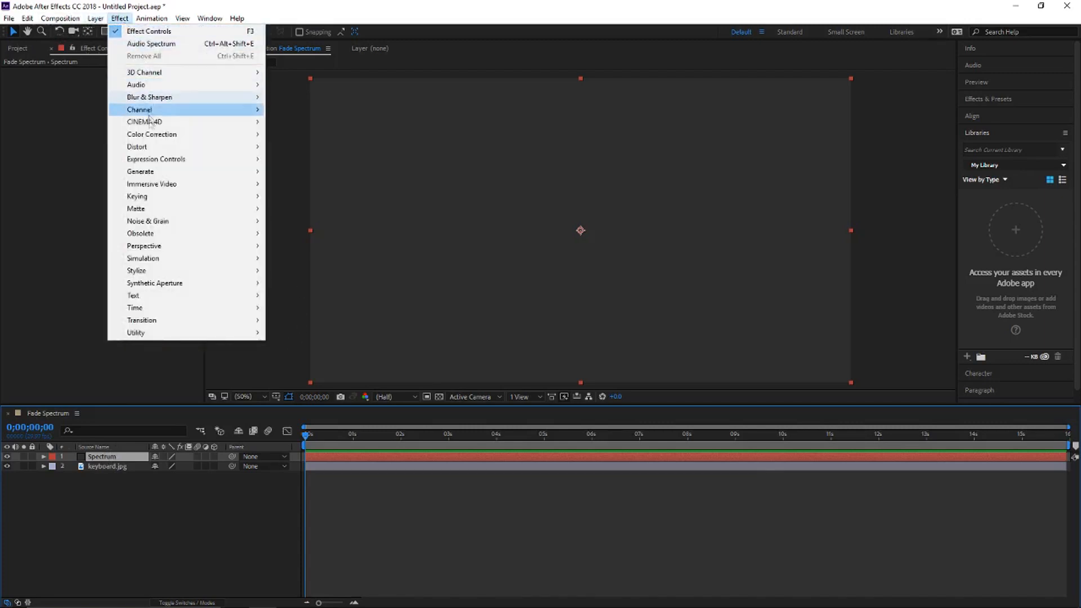
mouse_move(186, 171)
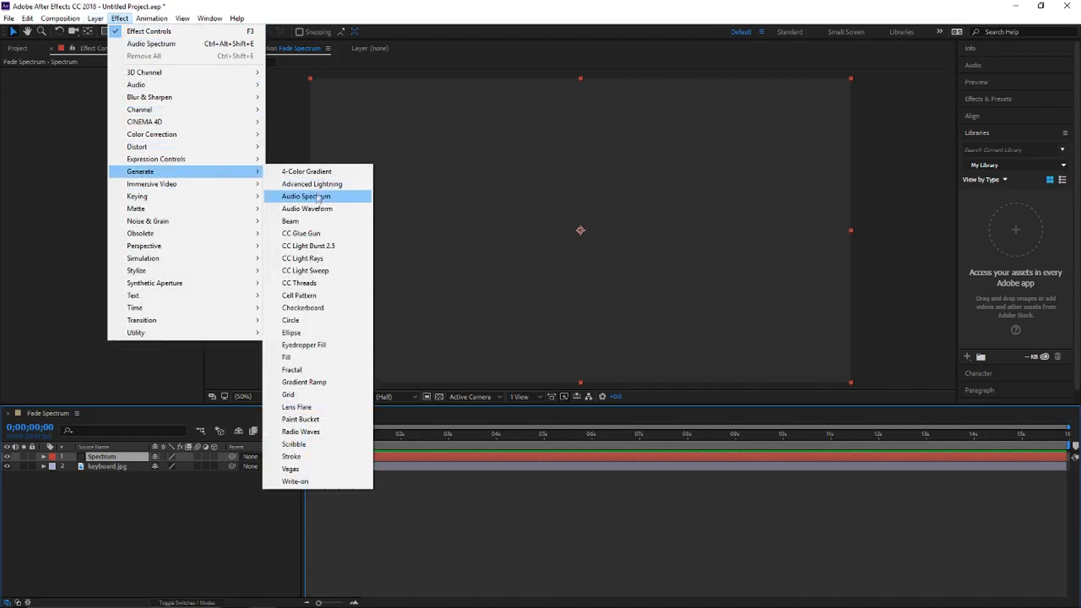
click(316, 200)
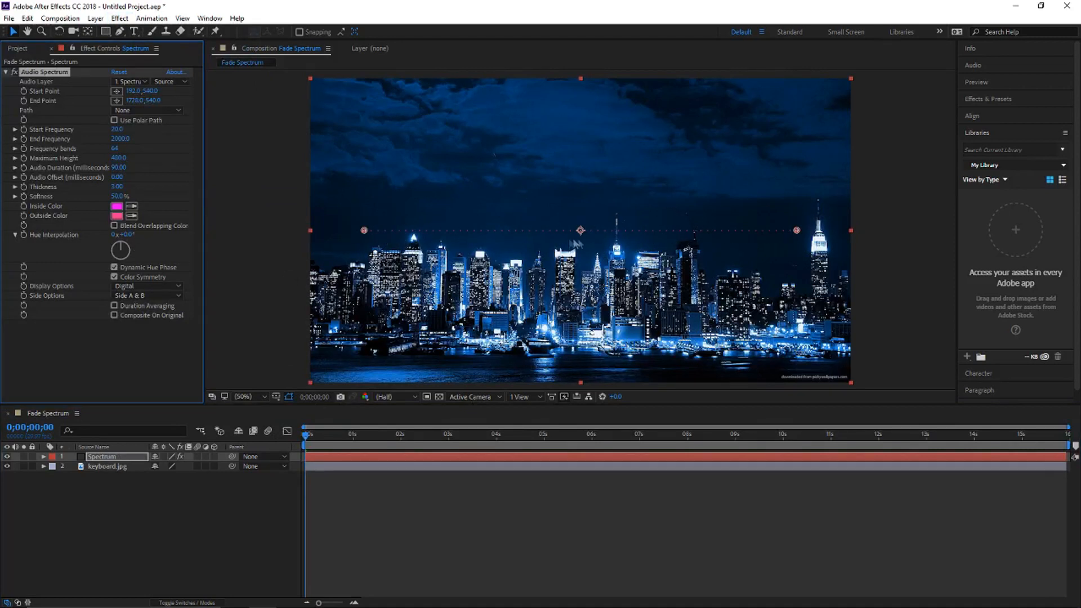
click(135, 82)
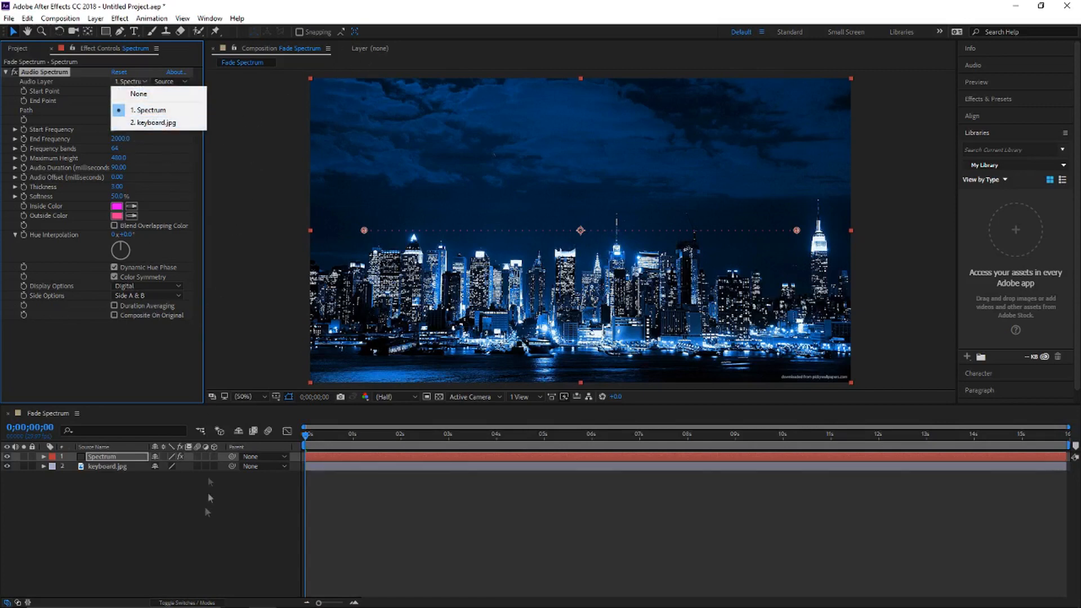
click(229, 309)
Step: Search the computer for "fade" and open the folder containing the Fade [NCS Release] song
drag(478, 5, 562, 1)
click(82, 606)
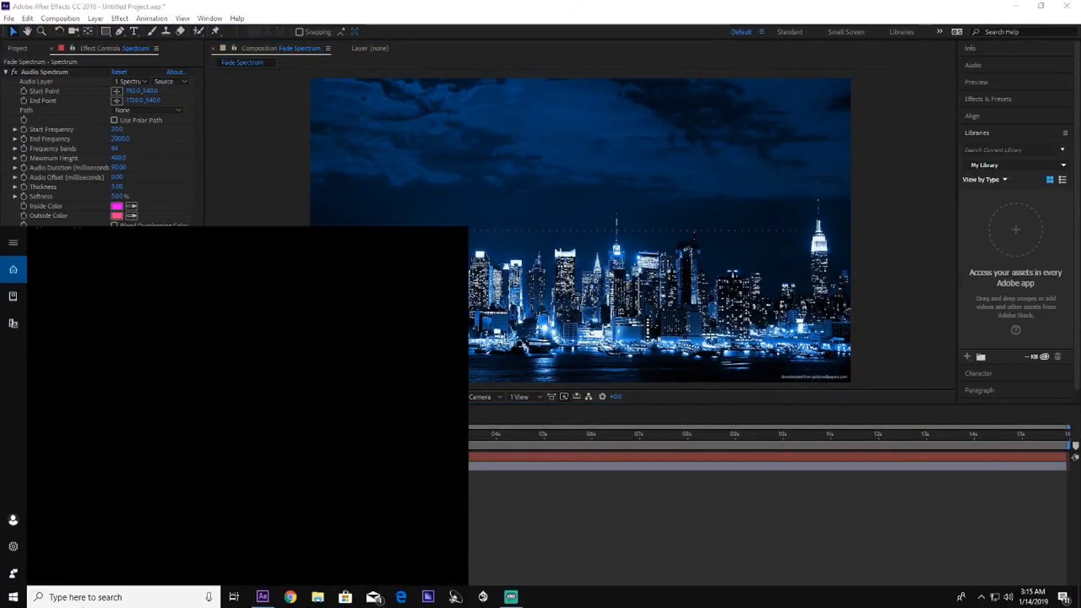
text(fade)
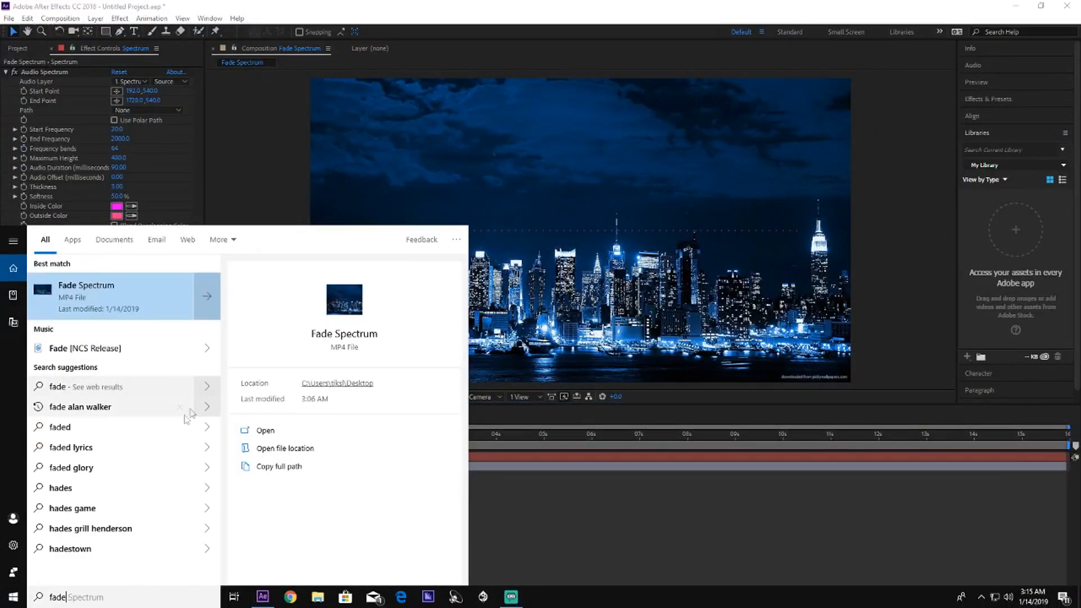
right_click(119, 350)
click(175, 360)
Step: Add Fade [NCS Release].mp3 from the folder to the Fade Spectrum composition and place it below the keyboard.jpg layer
drag(336, 151, 160, 493)
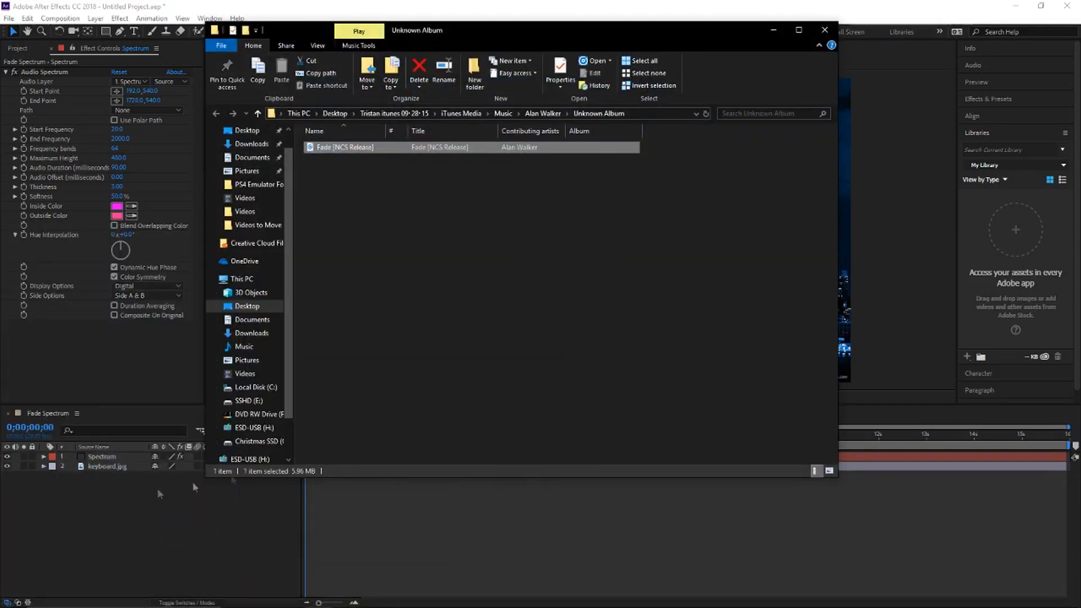
click(790, 6)
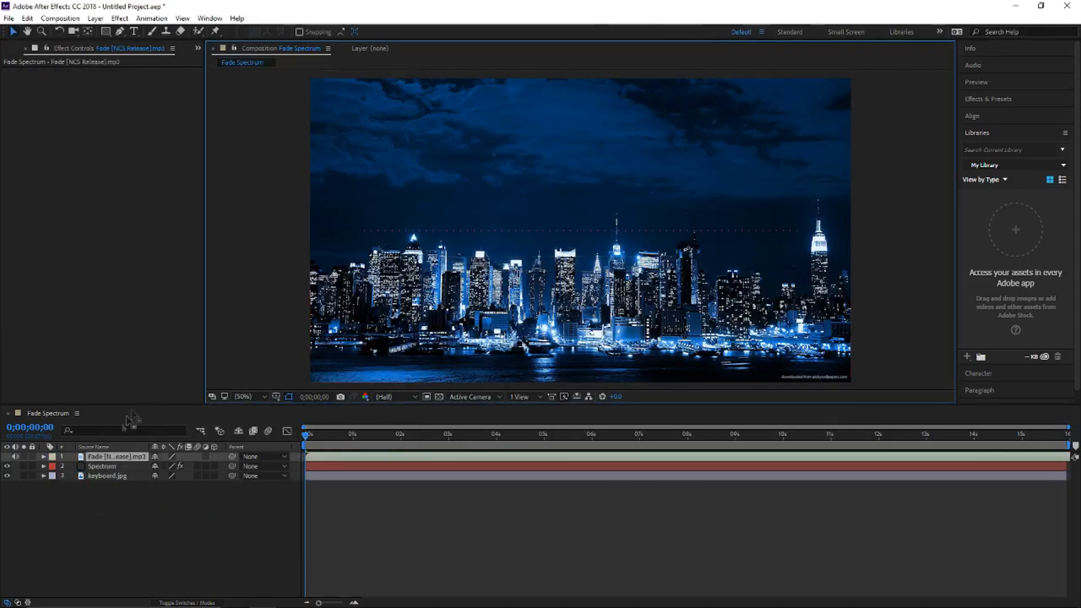
drag(110, 457, 126, 560)
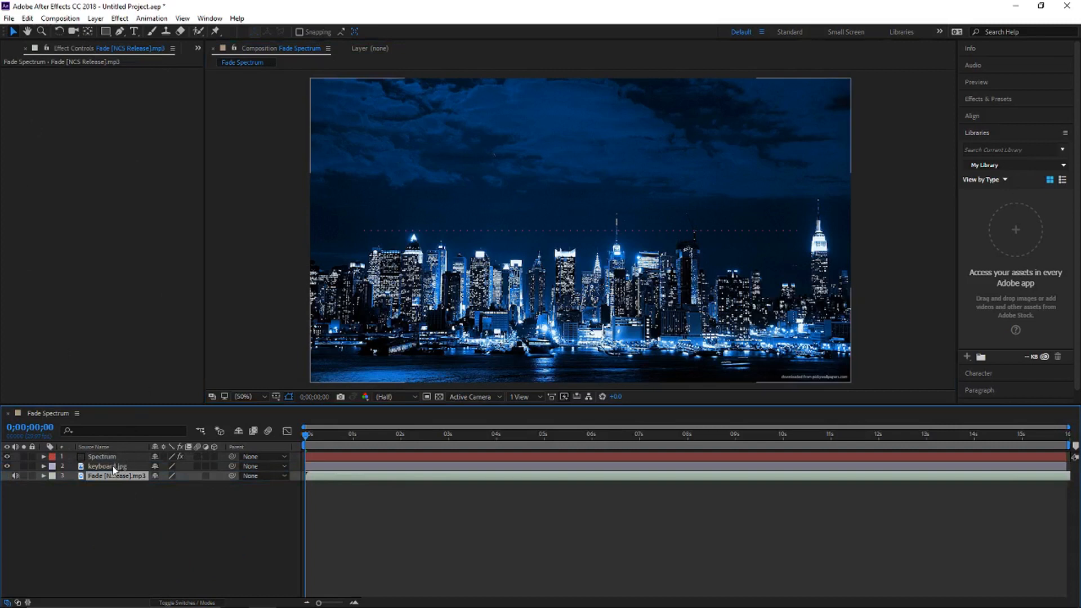
Step: Trim about the first 5 seconds off the Fade [NCS Release].mp3 layer and slide it back to the composition start
click(114, 467)
click(353, 476)
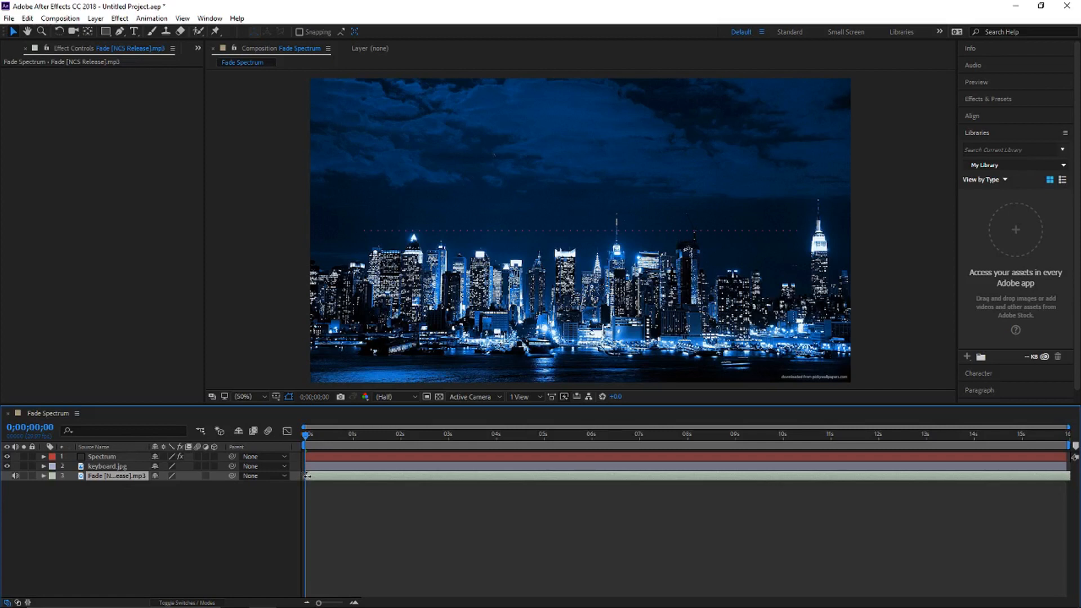
click(345, 470)
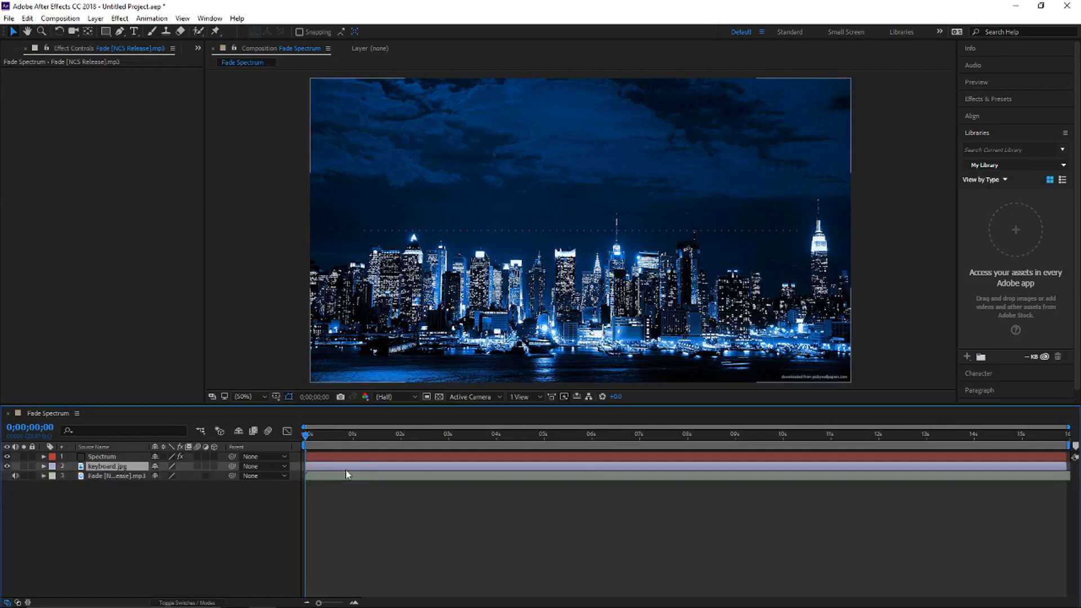
mouse_move(345, 474)
mouse_down()
mouse_move(328, 477)
mouse_move(346, 480)
mouse_up()
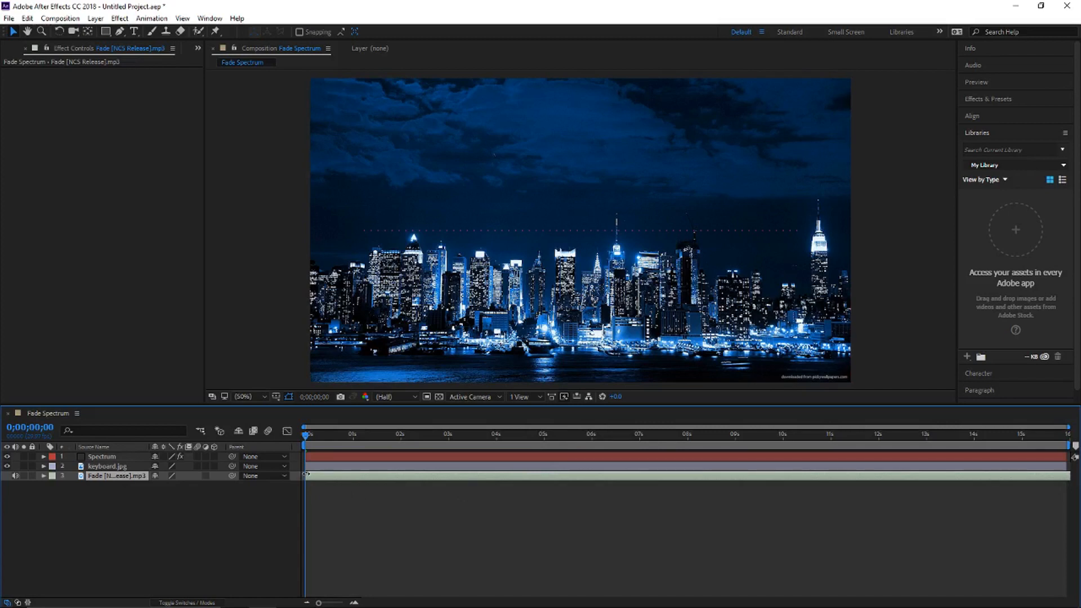
drag(311, 475, 547, 450)
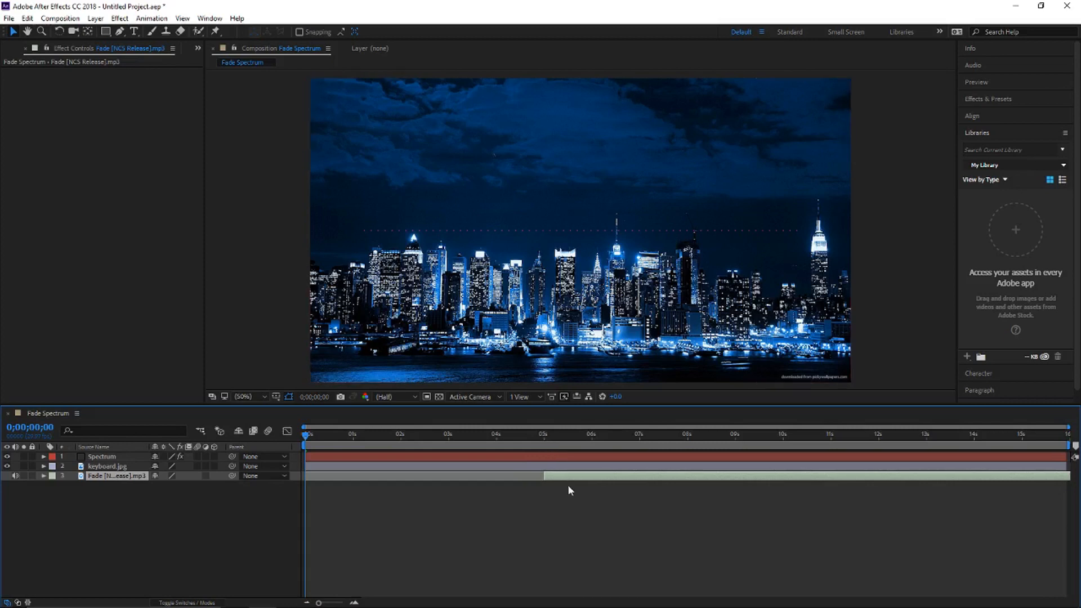
drag(566, 480, 330, 476)
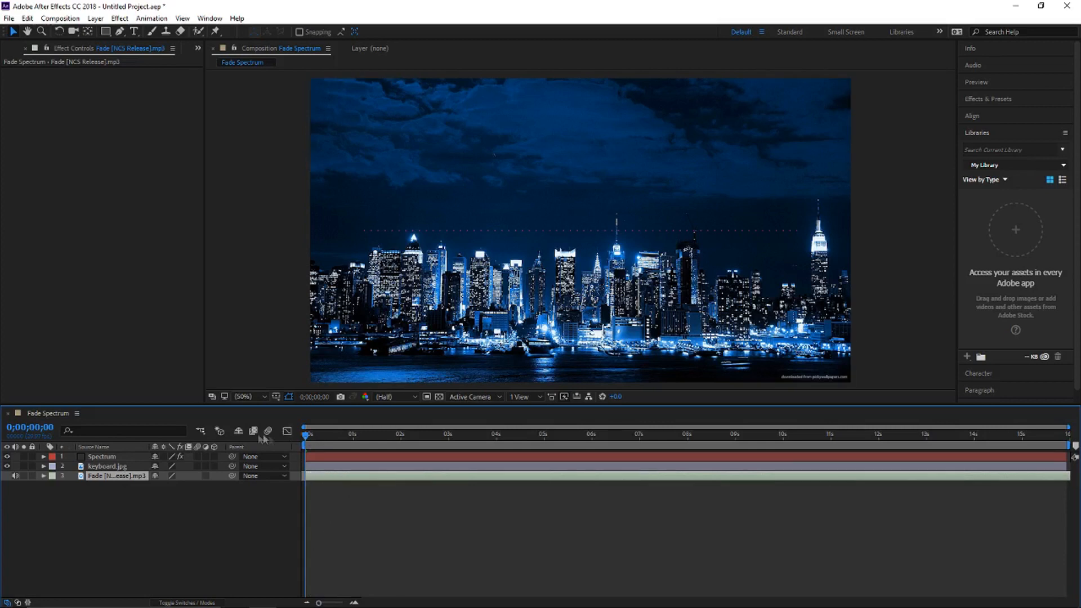
Step: Set the Spectrum layer's Audio Spectrum effect to use Fade [NCS Release].mp3 as its audio layer
click(114, 458)
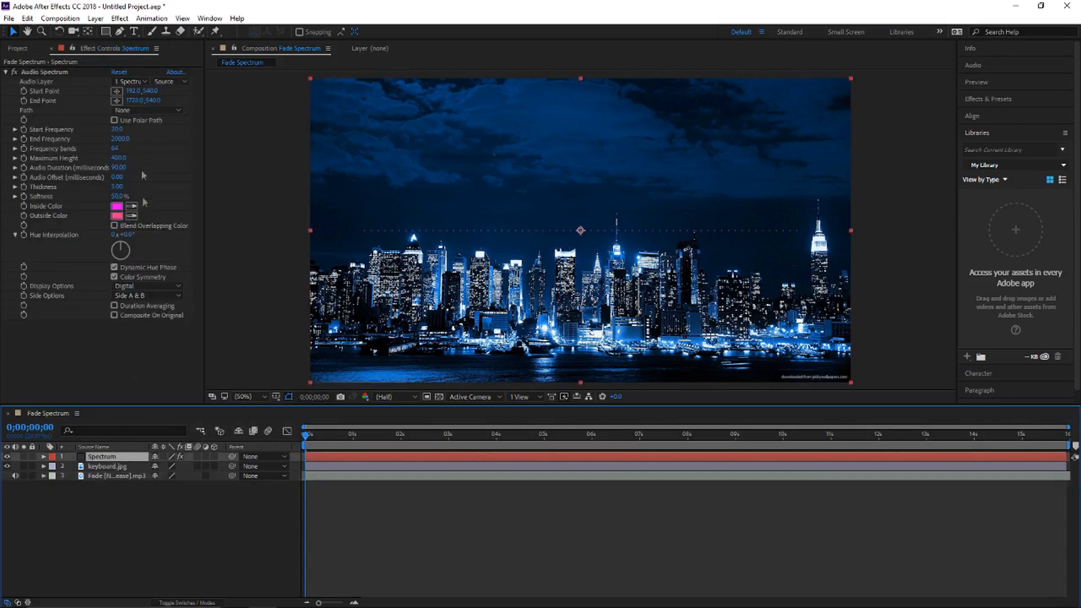
click(27, 48)
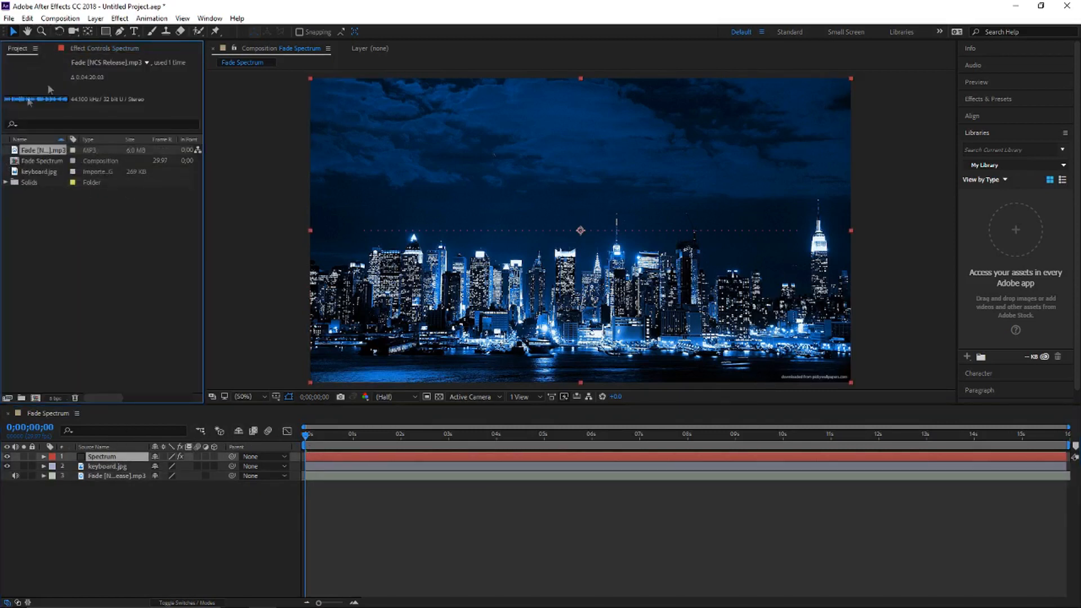
click(107, 48)
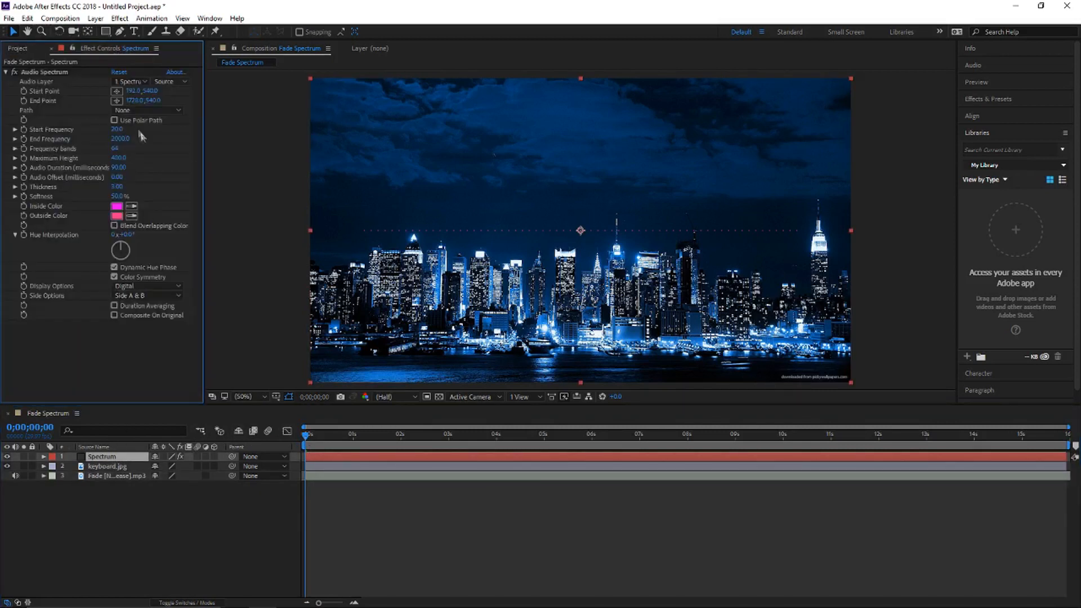
click(134, 82)
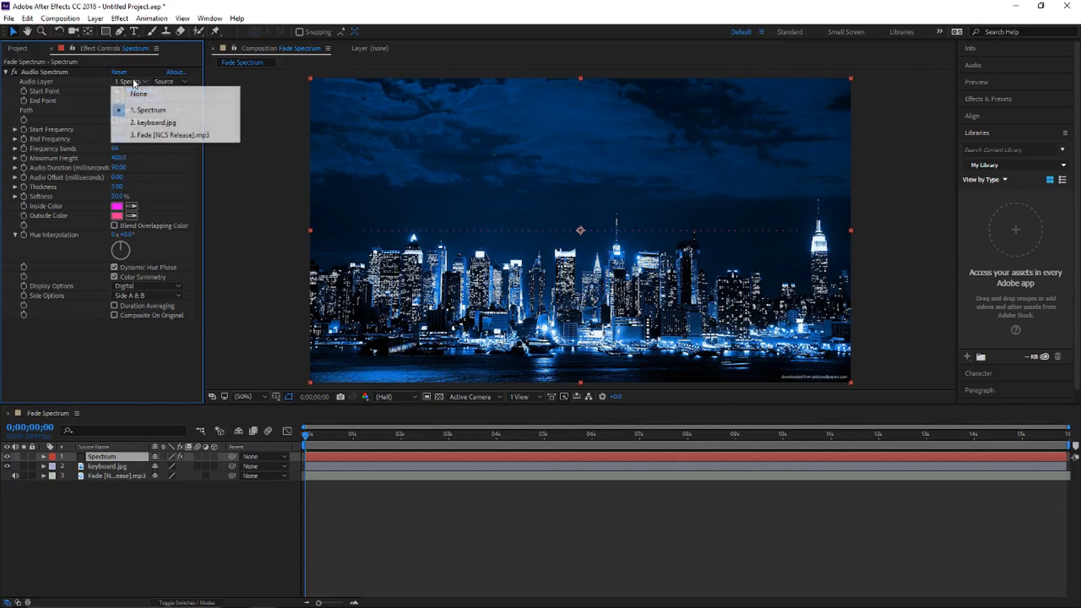
click(169, 135)
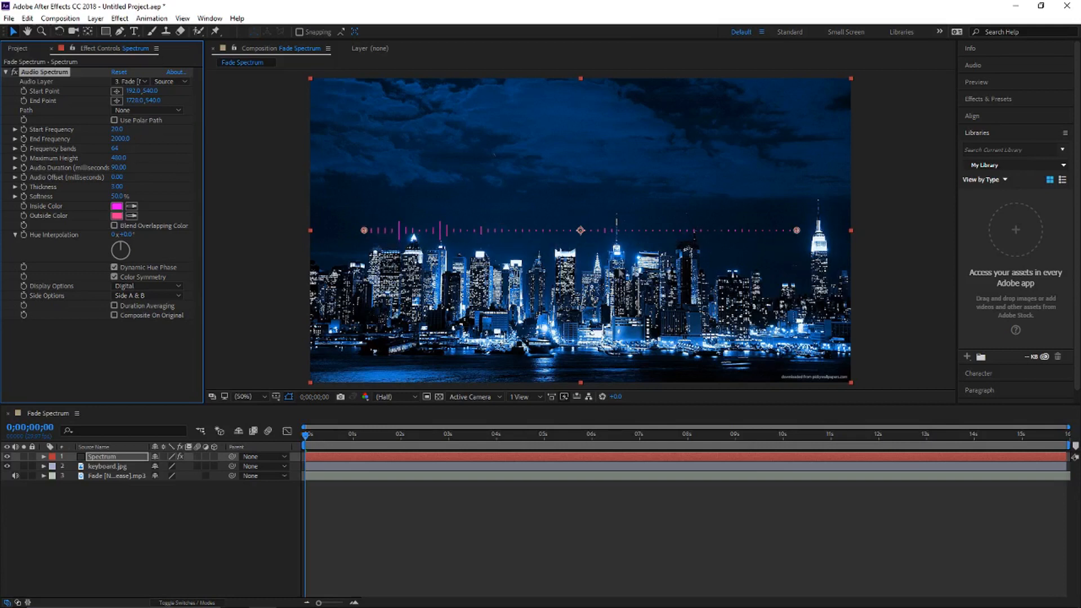
Step: Set the Audio Spectrum's frequency bands to 170
click(116, 148)
text(170)
click(289, 187)
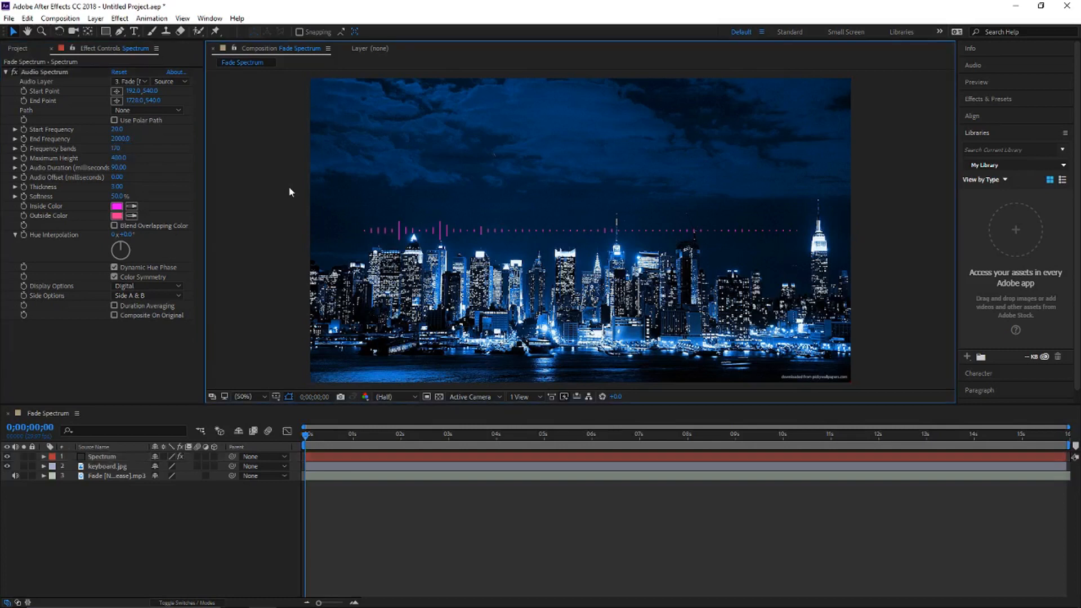
Step: Try a maximum height of 5500 for the Audio Spectrum, and settle on 5000
click(119, 158)
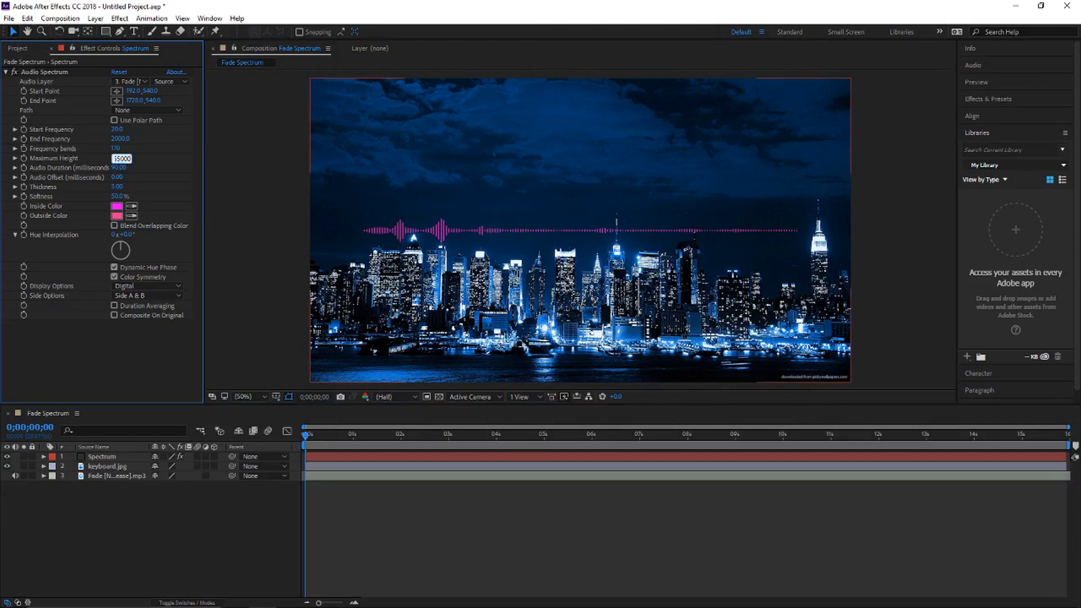
text(5500)
click(332, 197)
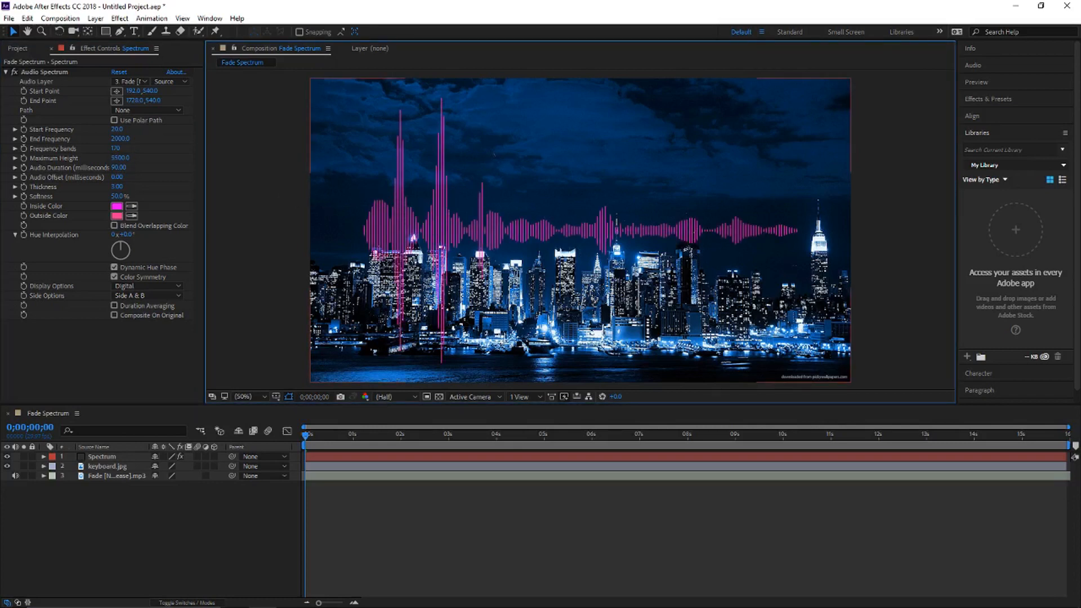
click(121, 160)
text(50)
click(293, 163)
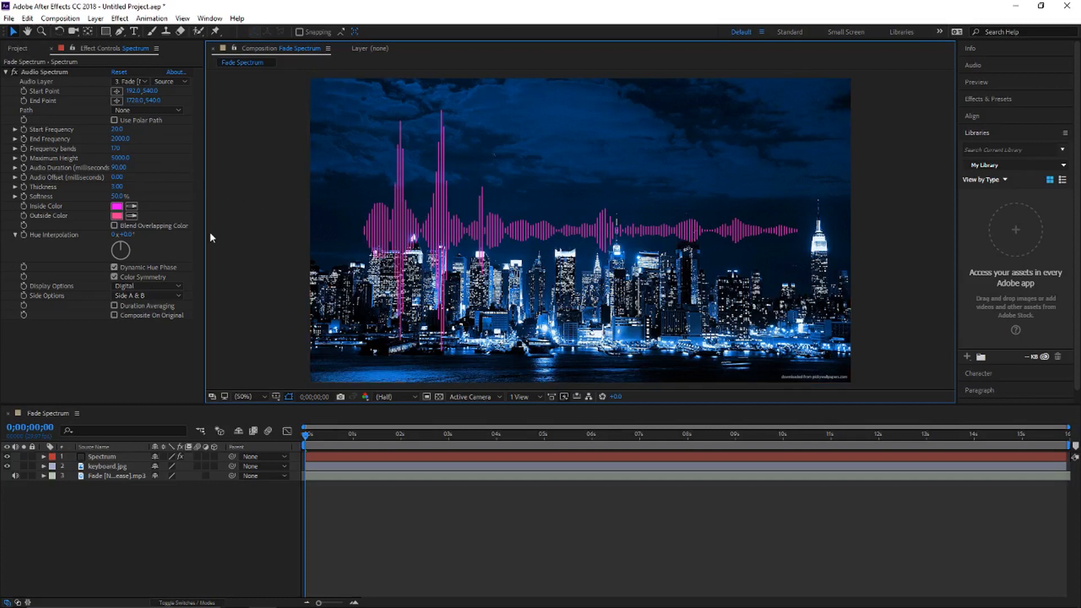
Step: Change the Audio Spectrum's inside color to red
click(116, 206)
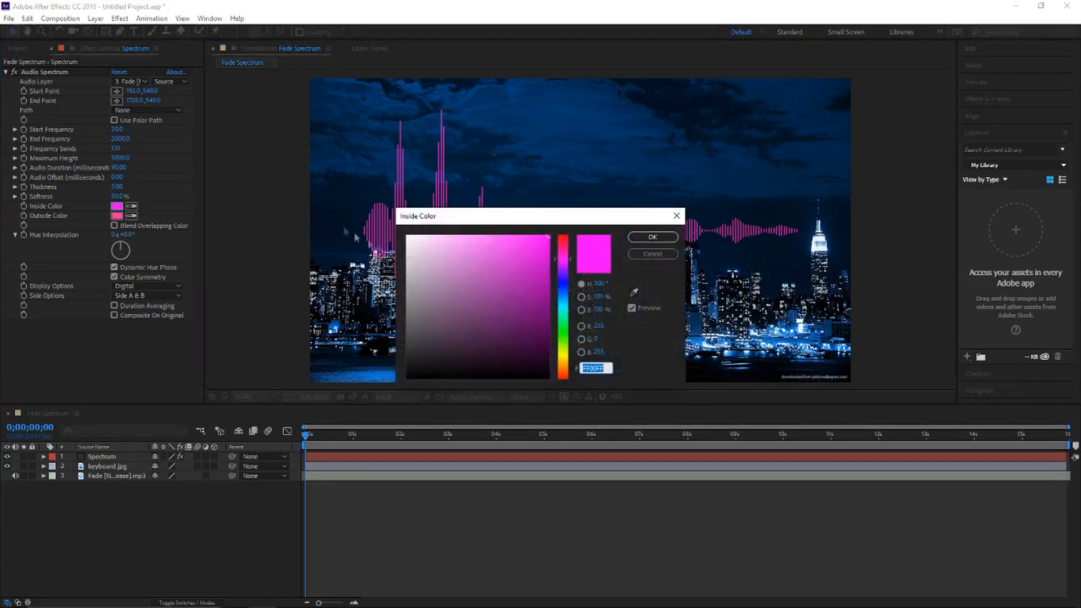
mouse_move(504, 245)
mouse_down()
mouse_move(533, 277)
mouse_move(490, 278)
mouse_move(510, 254)
mouse_move(502, 330)
mouse_up()
mouse_move(563, 264)
mouse_down()
mouse_move(563, 332)
mouse_move(550, 197)
mouse_up()
drag(540, 299, 566, 226)
click(652, 236)
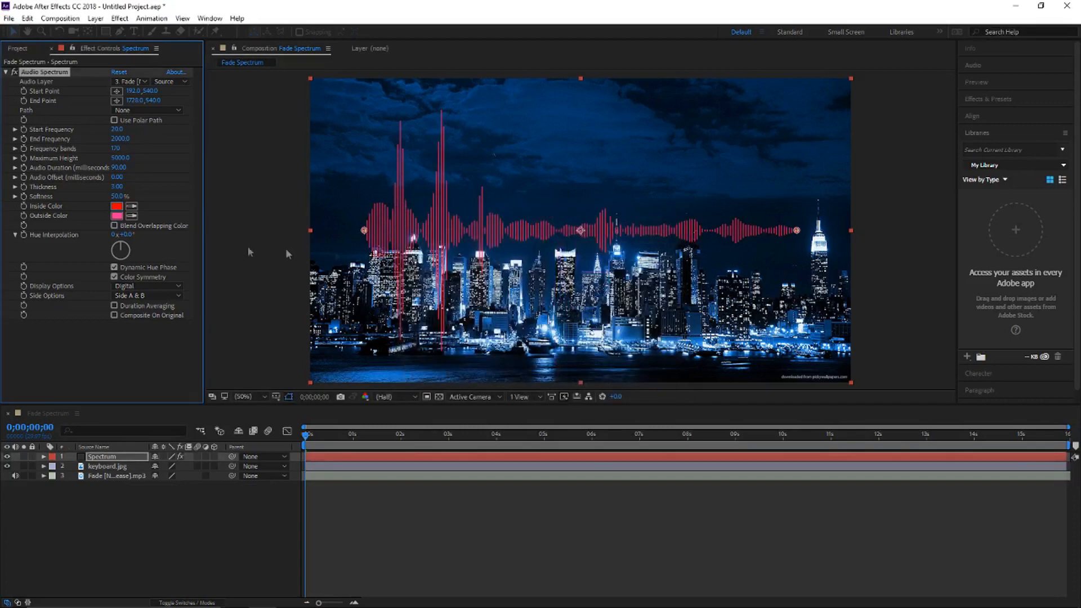
Step: Change the Audio Spectrum's outside color to blue
click(116, 215)
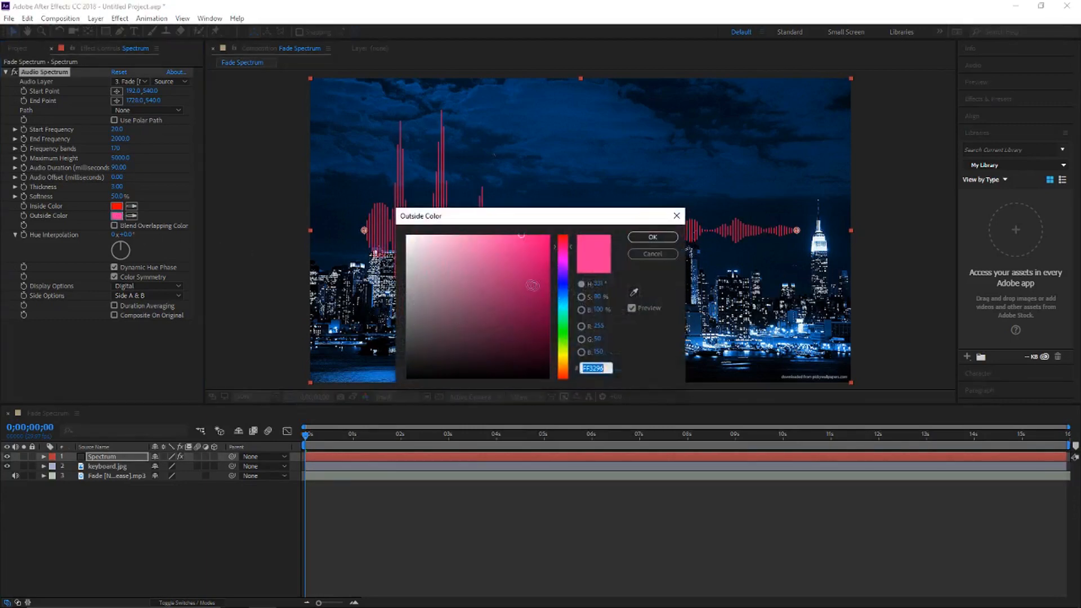
drag(562, 310, 545, 290)
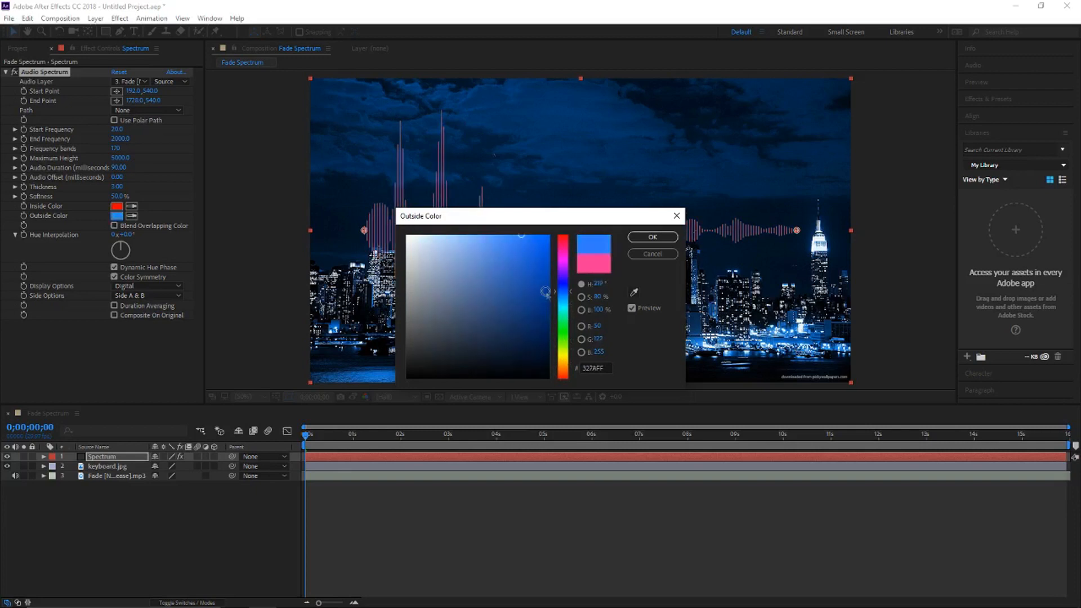
click(652, 237)
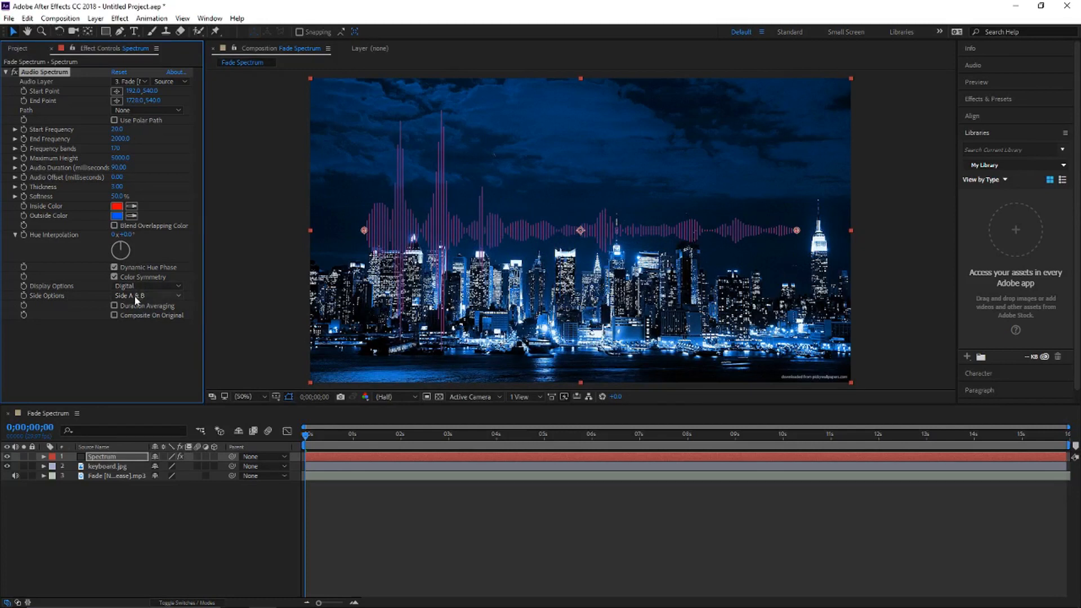
Step: Set the Audio Spectrum's thickness to 5 and its hue interpolation to about 179°
click(117, 188)
key(Return)
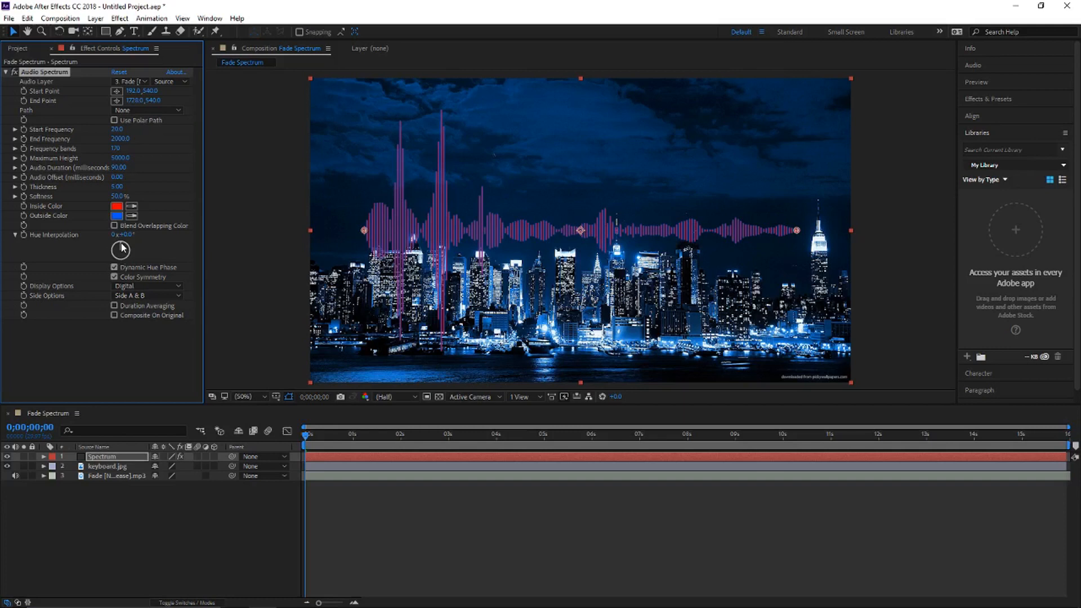
drag(125, 248, 141, 277)
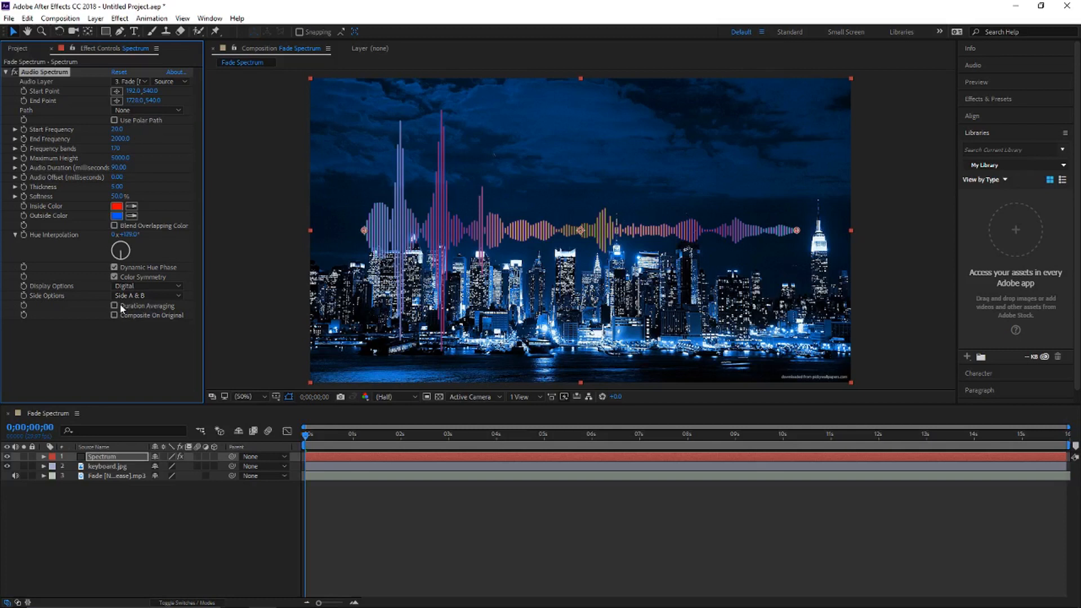
Step: Select the Fade [NCS Release].mp3 layer and play a preview of the spectrum animation
click(358, 477)
key(space)
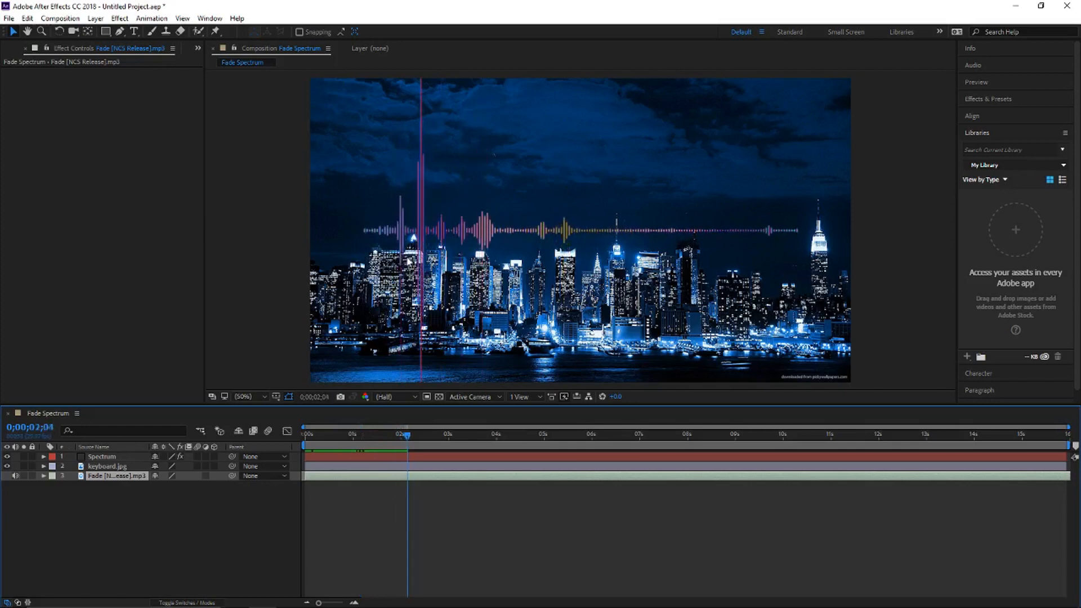
Step: Stop the preview, try a hue interpolation of 0° on the Spectrum layer's Audio Spectrum, and settle on about 123°
key(space)
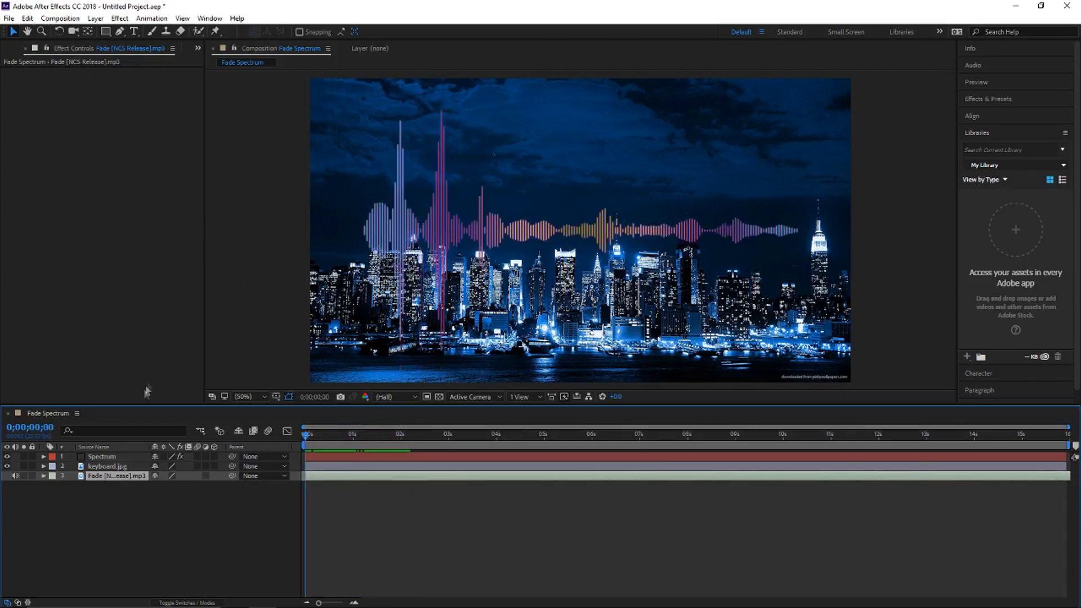
click(102, 457)
drag(135, 247, 126, 178)
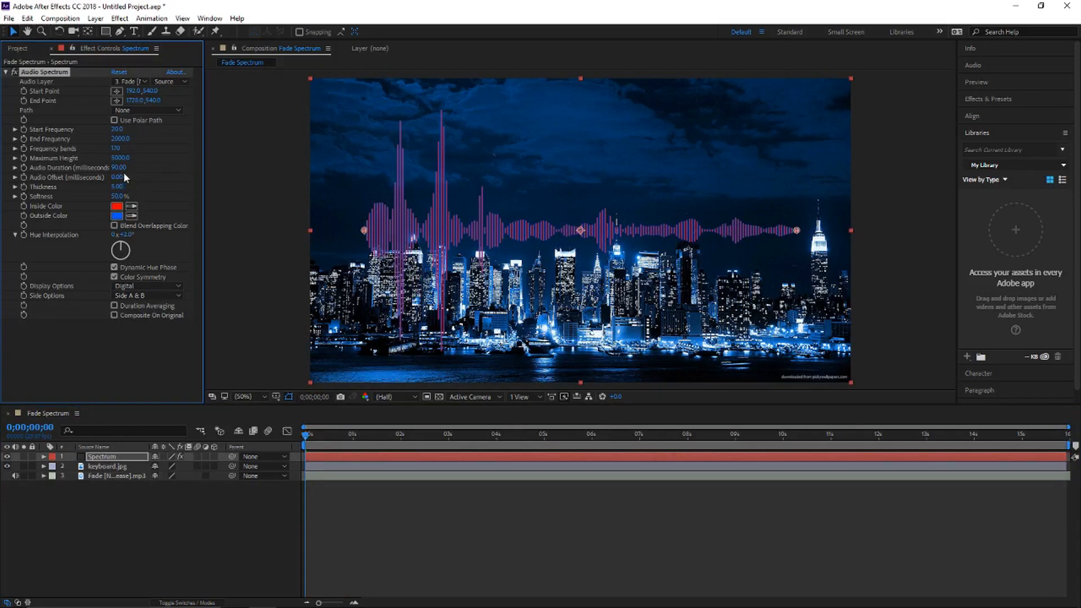
drag(125, 173, 122, 172)
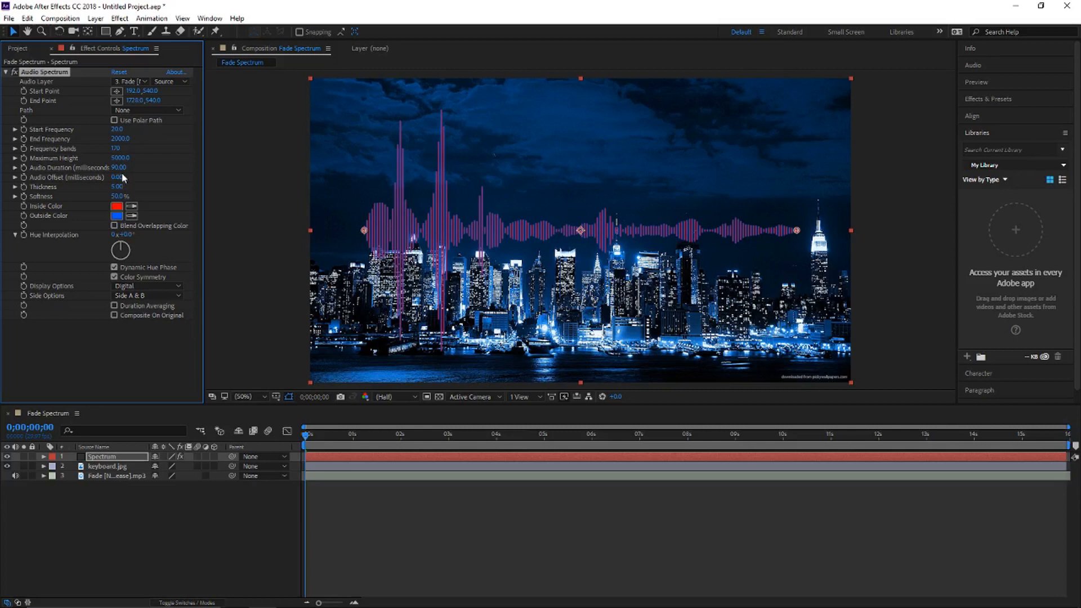
click(307, 435)
mouse_move(308, 439)
mouse_down()
mouse_move(614, 439)
mouse_move(303, 439)
mouse_up()
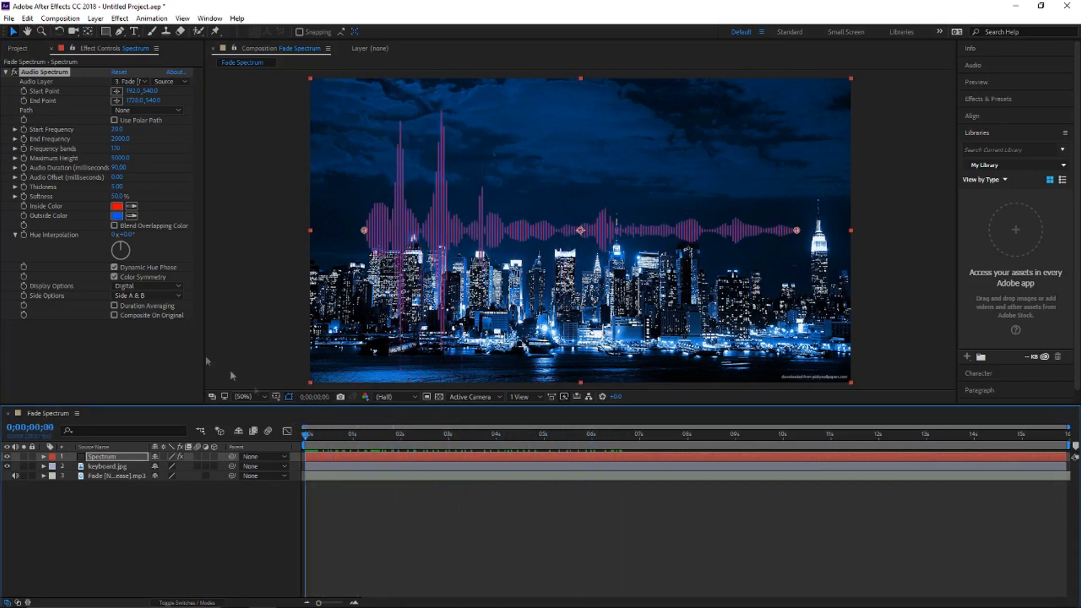
drag(120, 244, 140, 291)
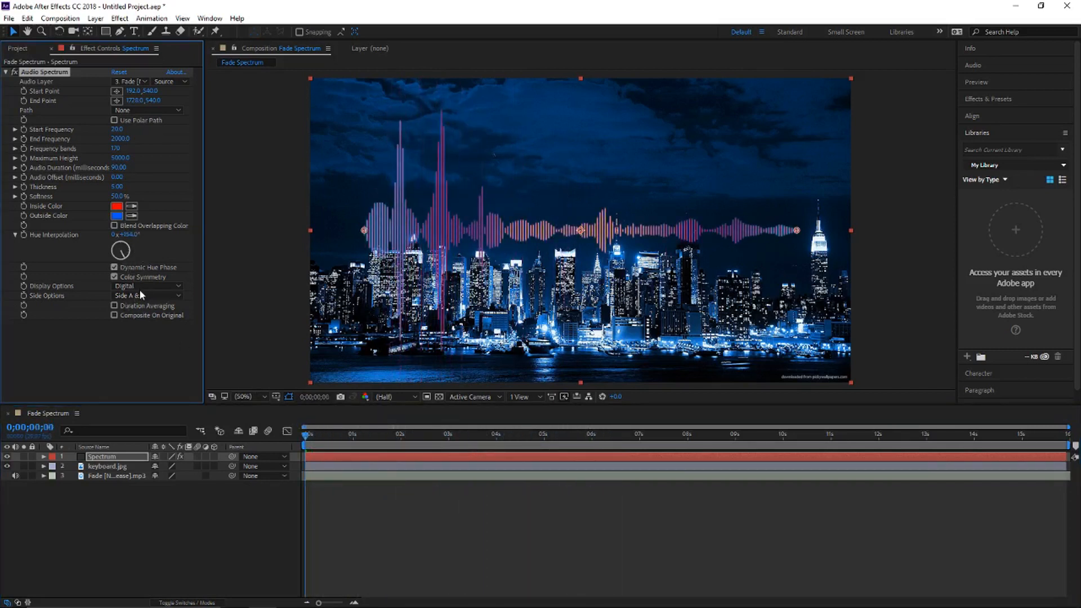
drag(139, 307, 215, 298)
Step: Try Side A and Side B as the Audio Spectrum's side option, and return it to Side A & B
click(126, 297)
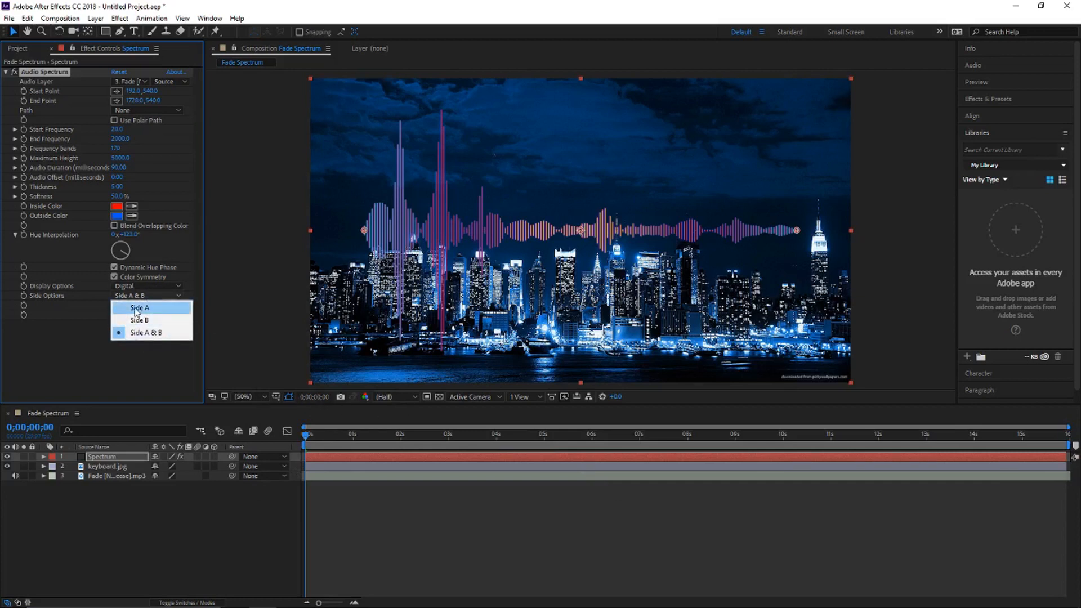
click(137, 308)
click(155, 297)
click(135, 320)
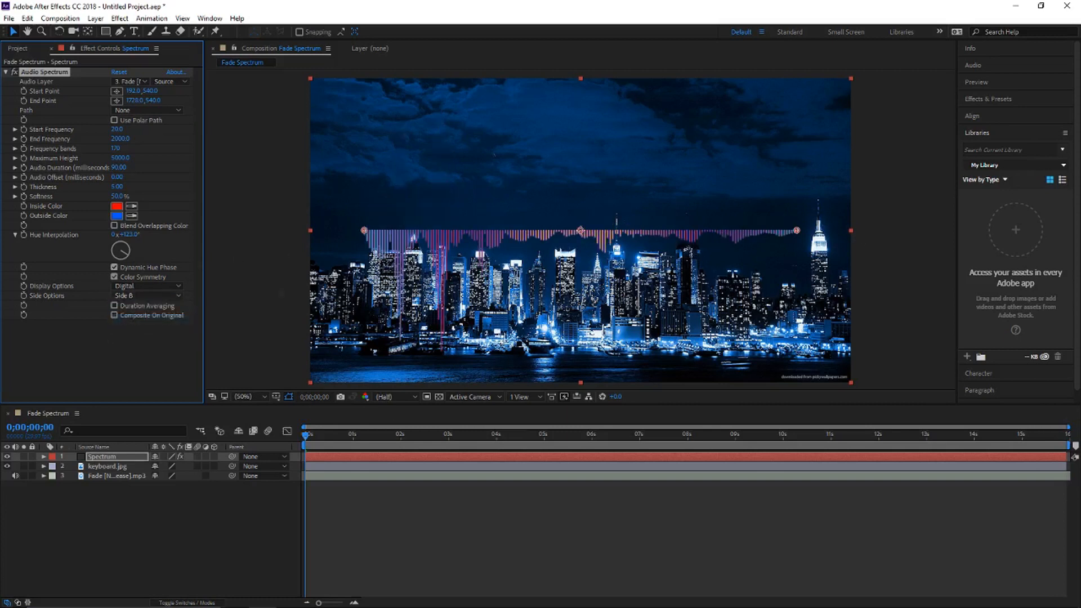
click(138, 296)
click(186, 332)
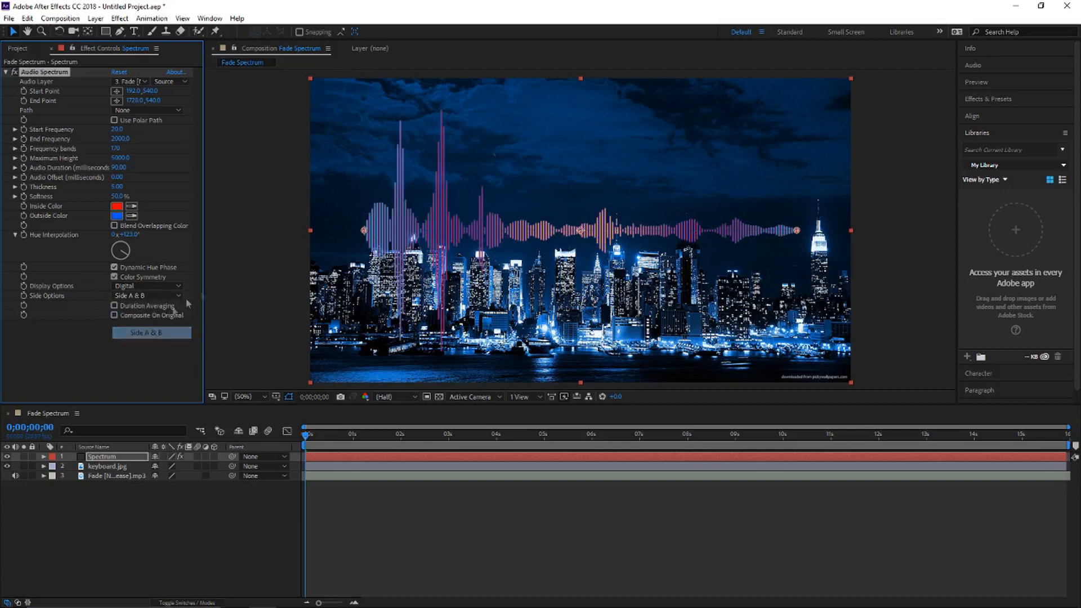
Step: Switch the Audio Spectrum's display option to Analog lines and its side option to Side A
click(144, 286)
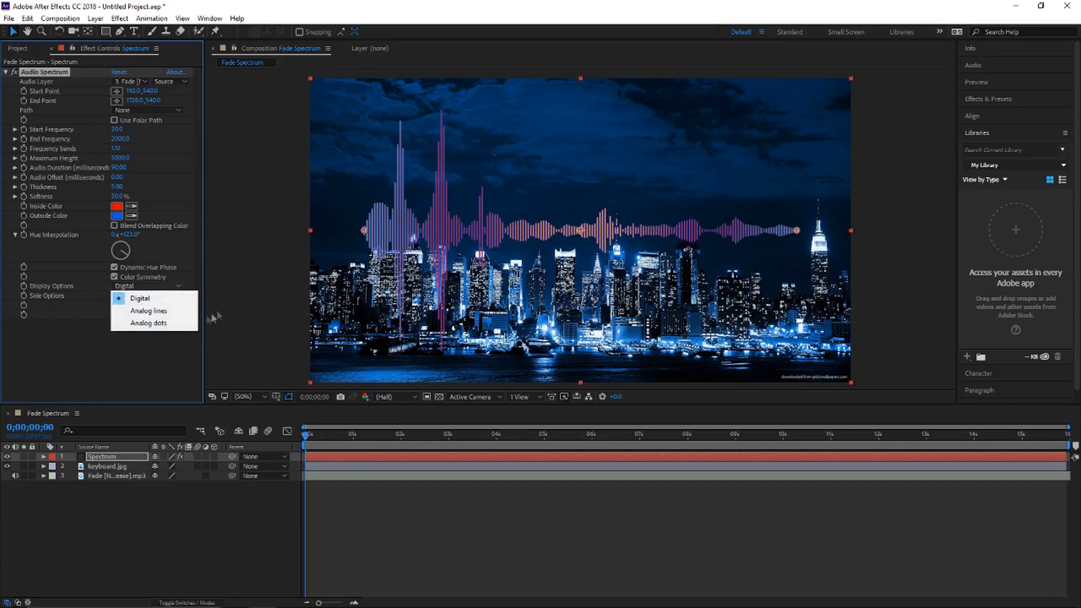
click(146, 311)
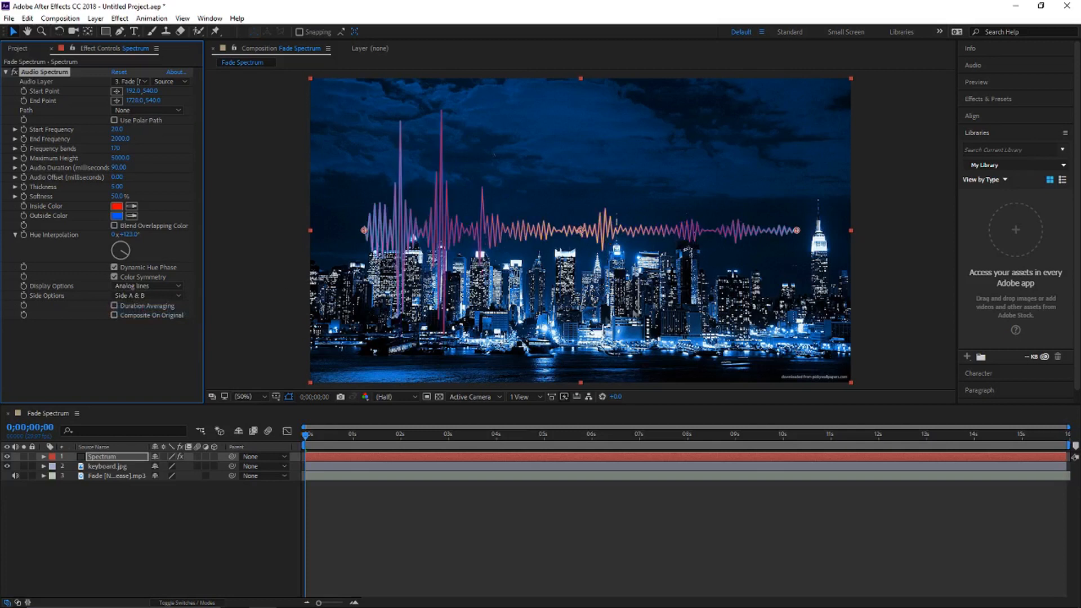
click(171, 295)
click(152, 305)
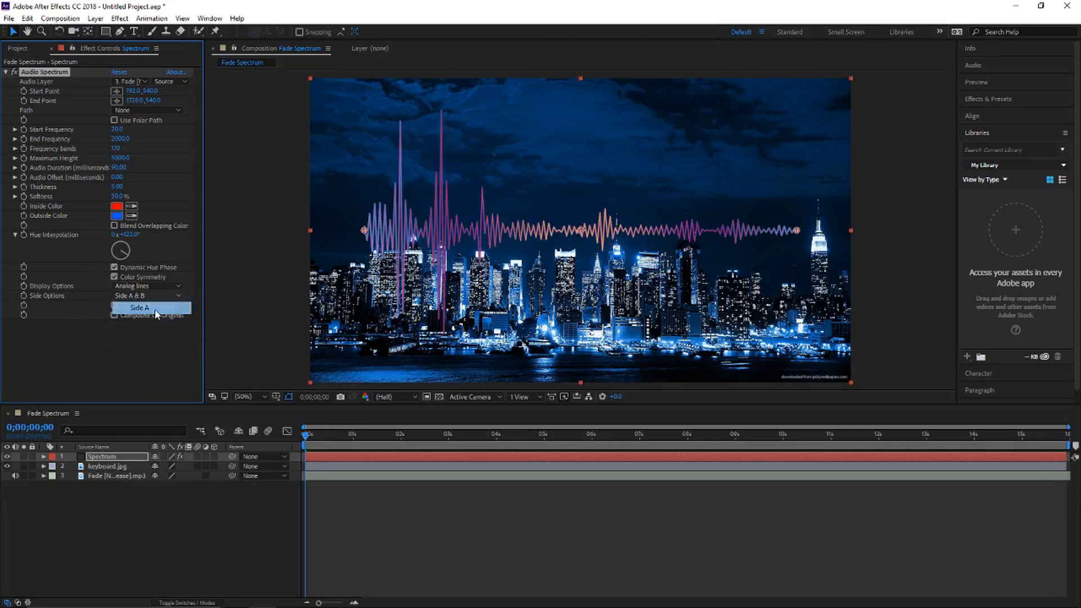
Step: Try the Analog dots display option, set the Audio Spectrum back to Digital, and deselect the Spectrum layer
click(140, 288)
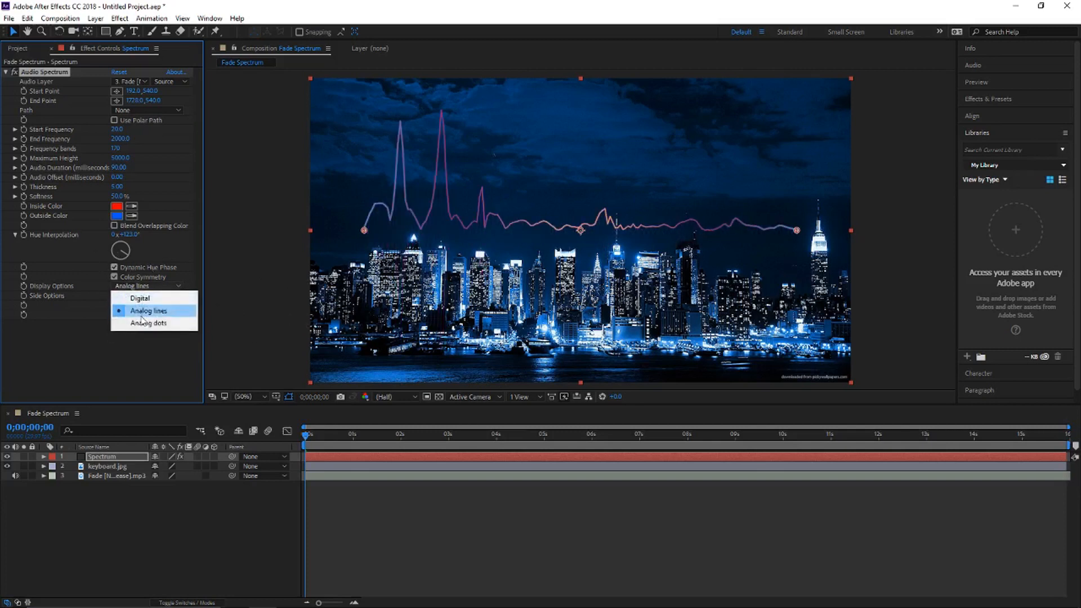
click(149, 323)
click(143, 286)
click(170, 298)
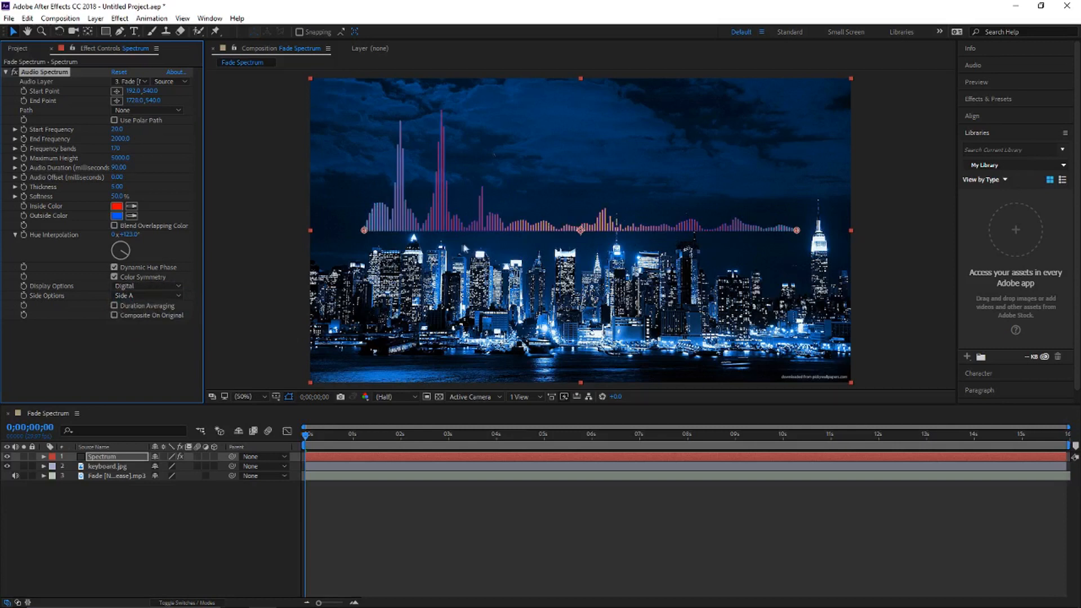
click(270, 559)
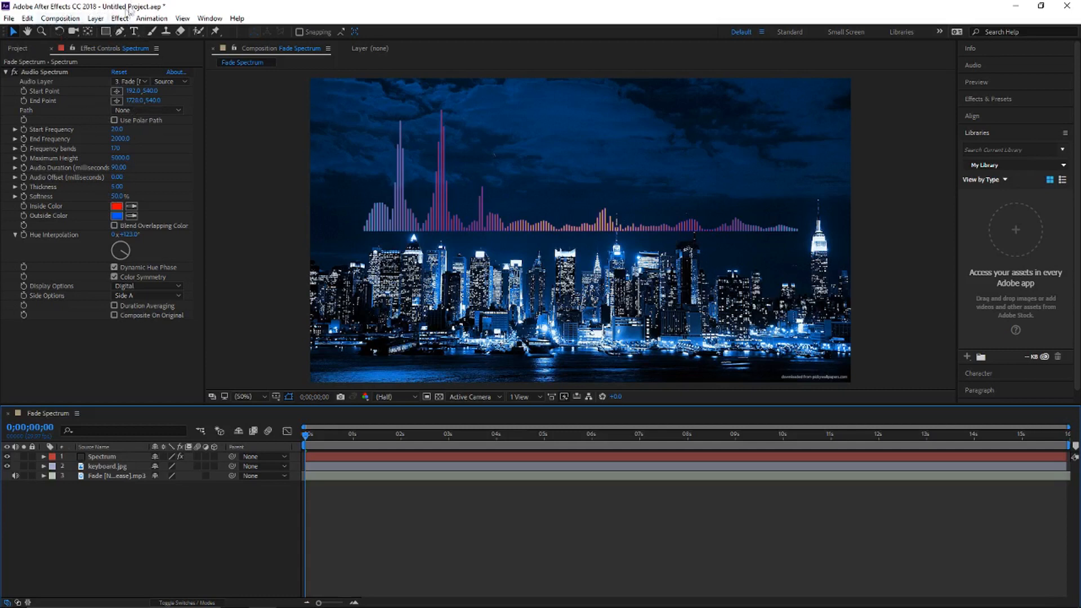
Step: Send the Fade Spectrum composition to the Adobe Media Encoder queue
mouse_move(372, 606)
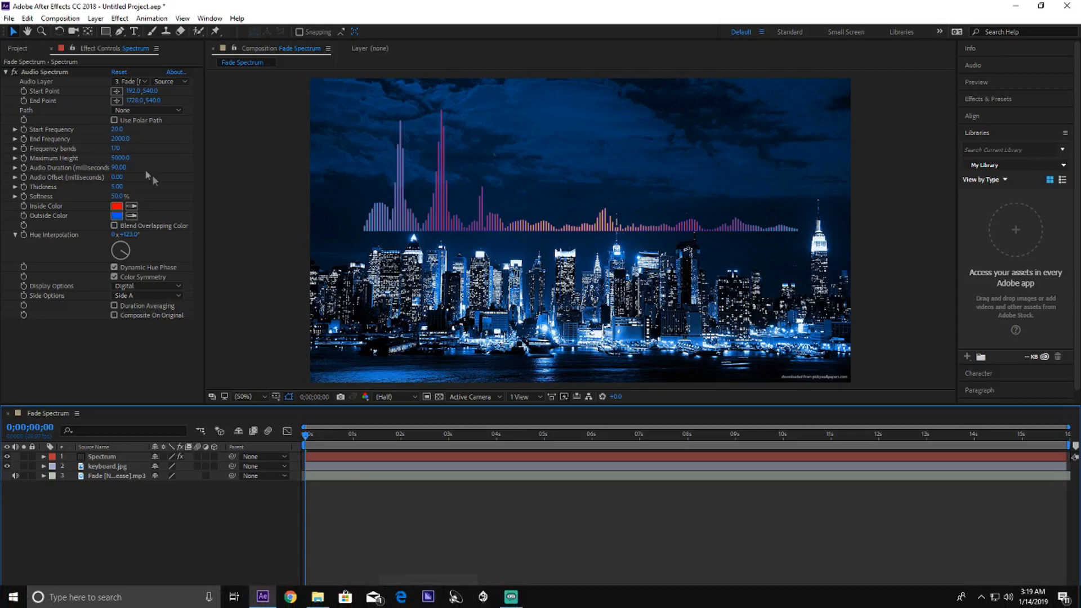
click(63, 21)
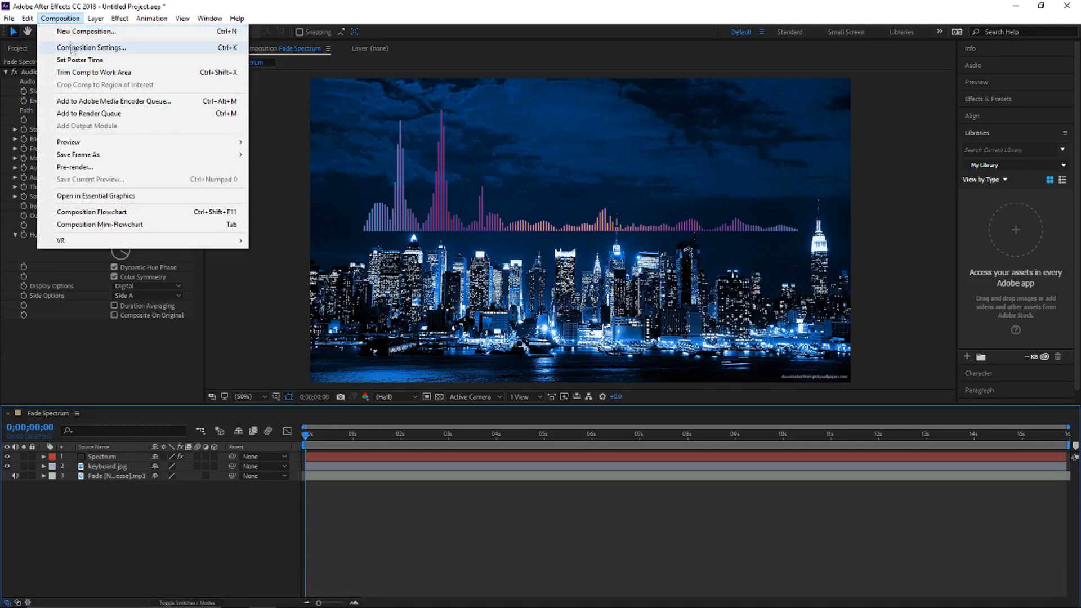
click(80, 104)
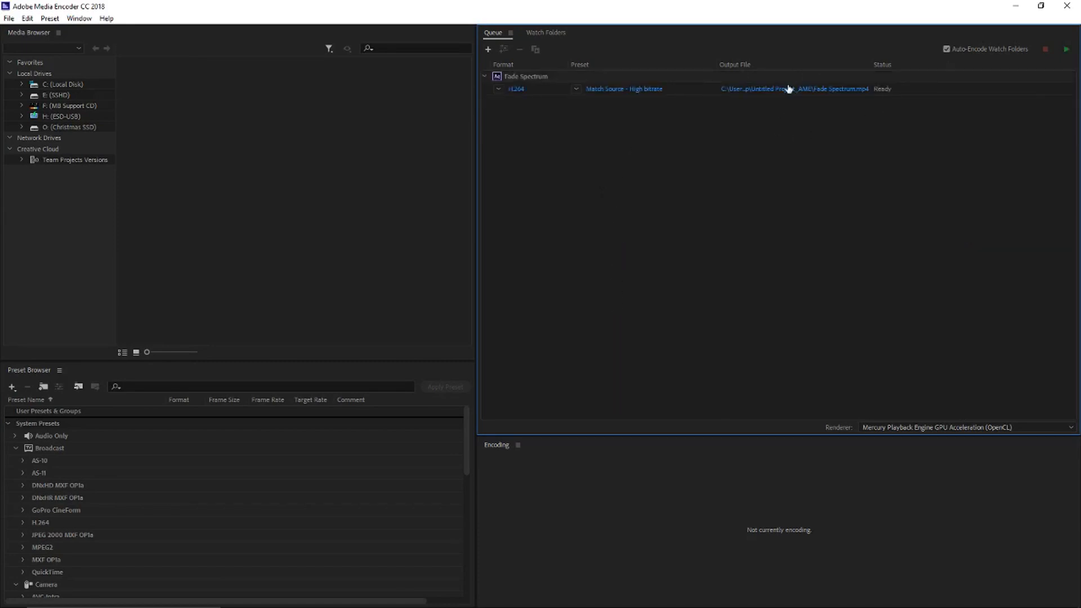
Step: Set the queued render's output file to Fade Spectrum part 2 as an MP4 on the Desktop
click(791, 89)
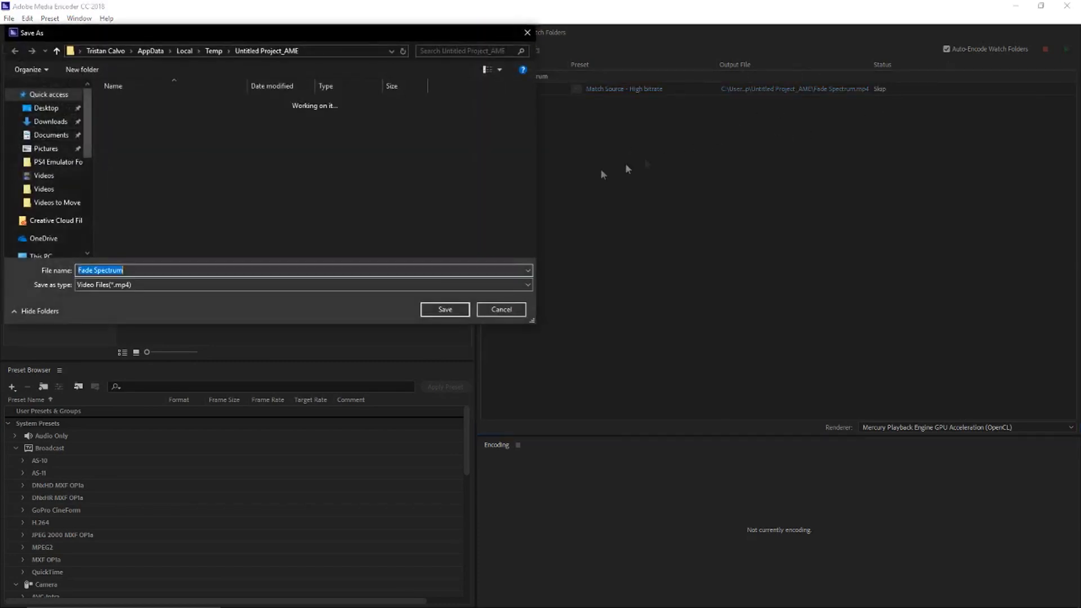
click(152, 270)
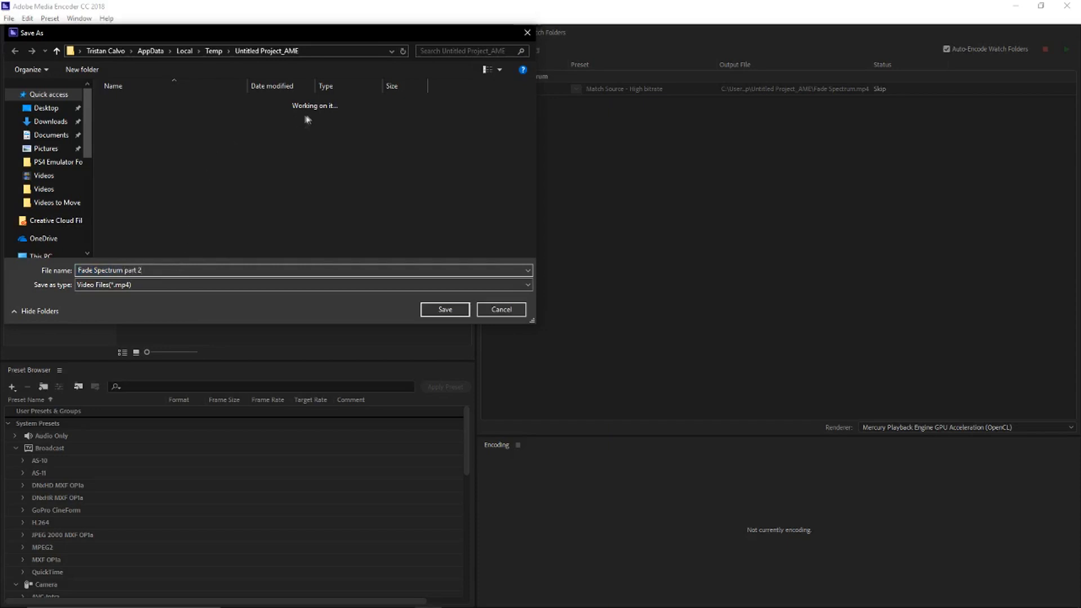
click(47, 109)
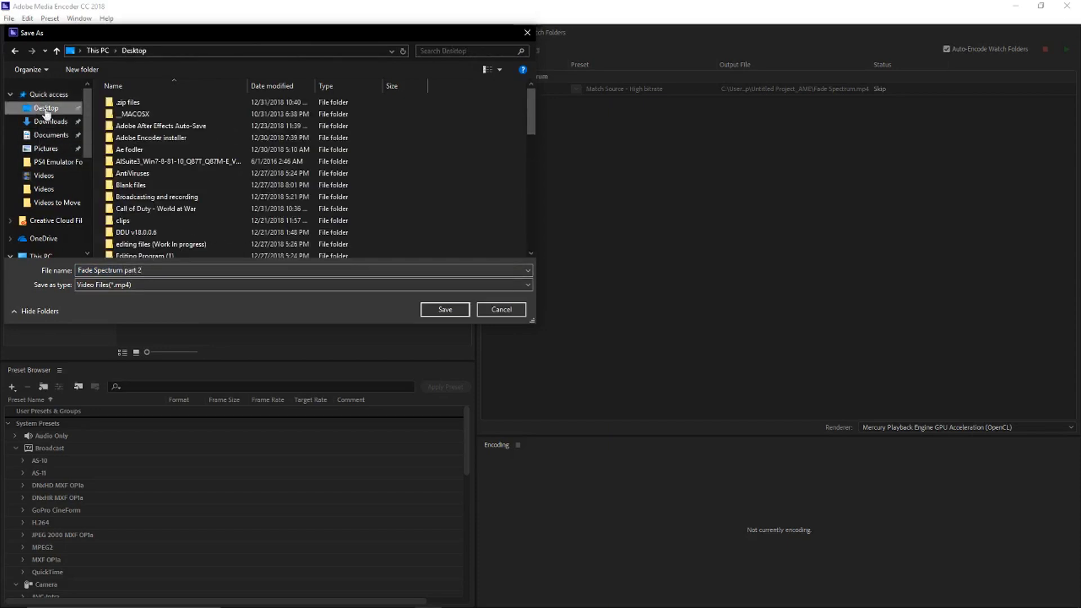
click(445, 310)
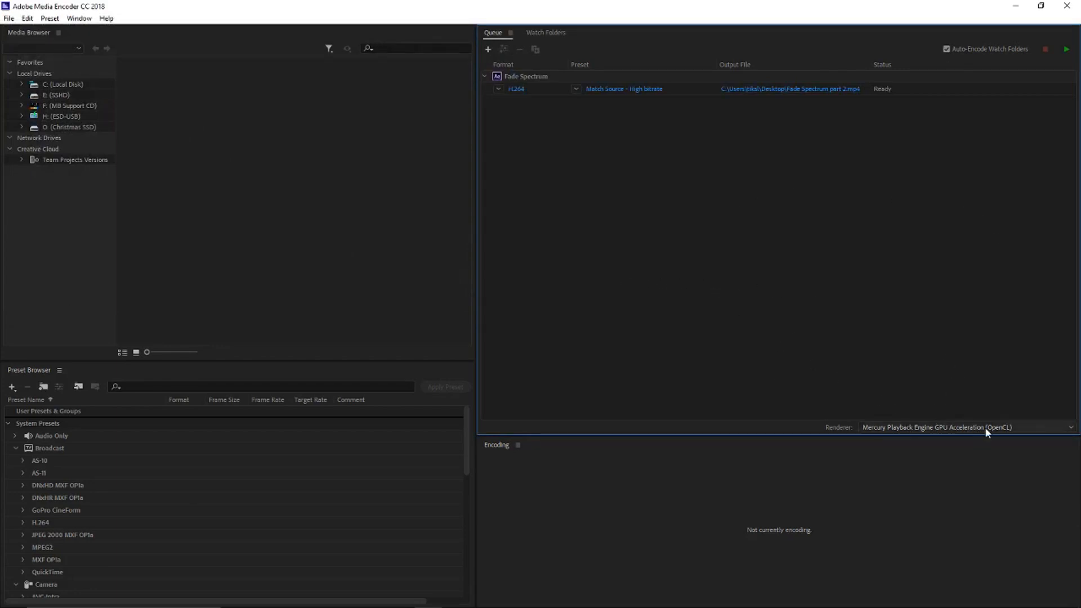
Step: Try the Mercury Playback Engine Software Only renderer, and return to GPU Acceleration (OpenCL)
click(937, 429)
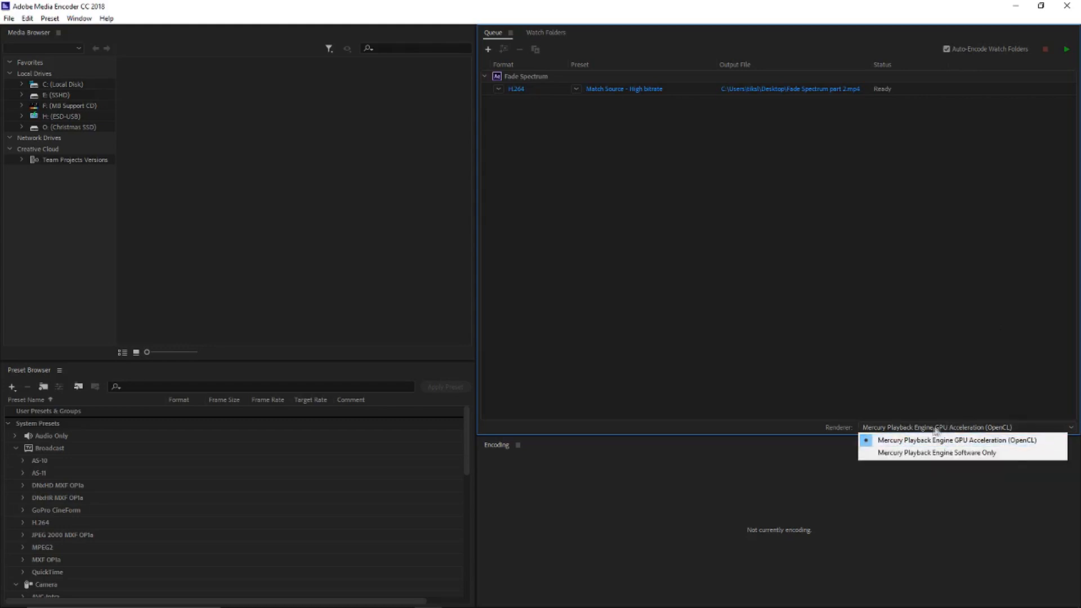
click(979, 440)
click(922, 429)
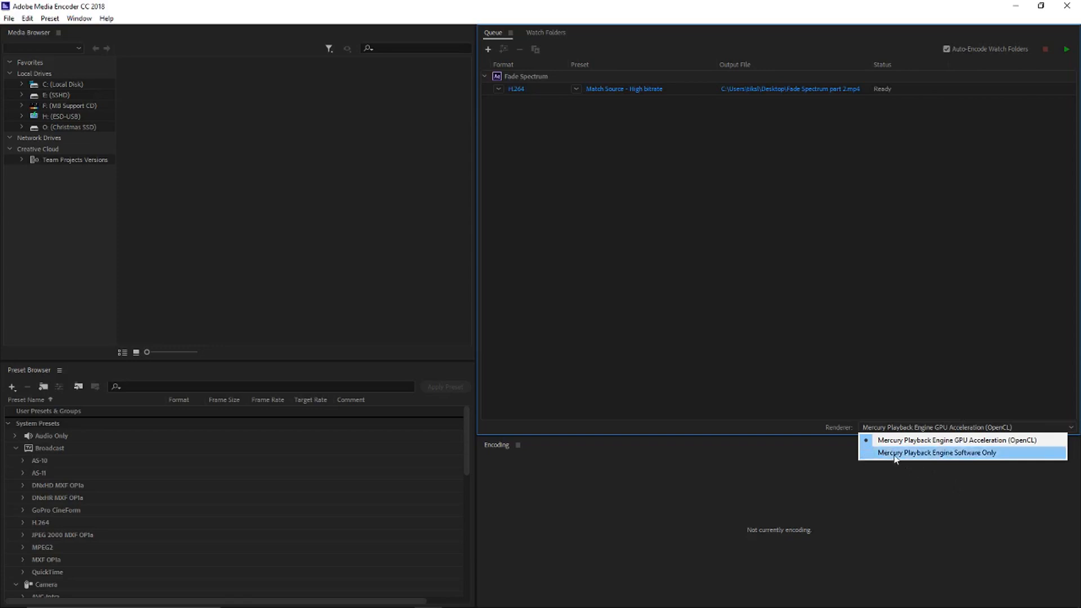
click(920, 452)
click(957, 429)
click(912, 440)
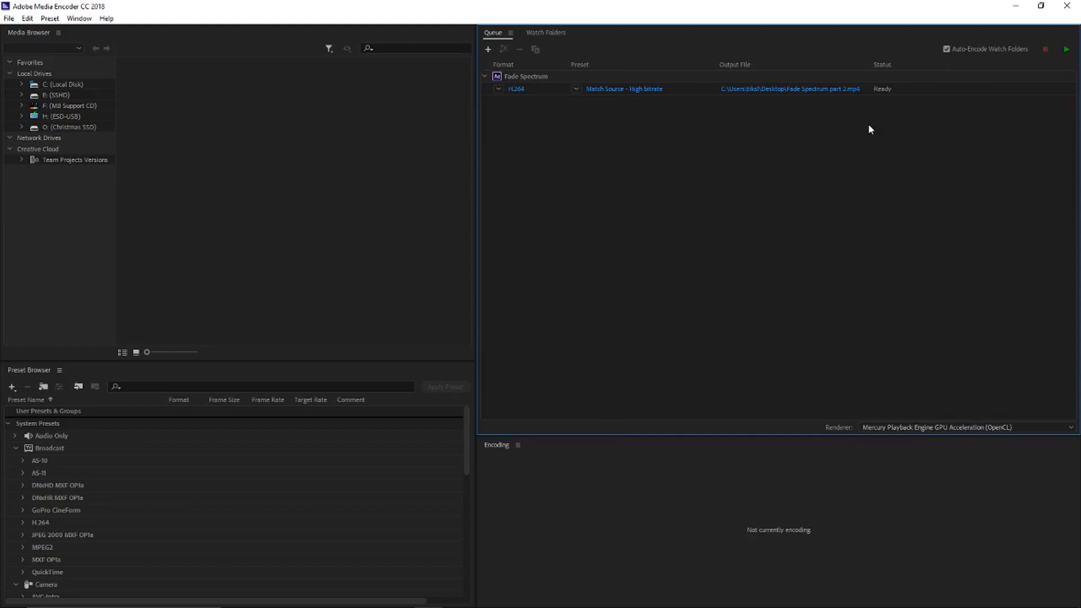
Step: Start encoding the queue, and minimize Media Encoder, After Effects and the Unknown Album folder to reach the desktop
click(1067, 51)
click(1015, 5)
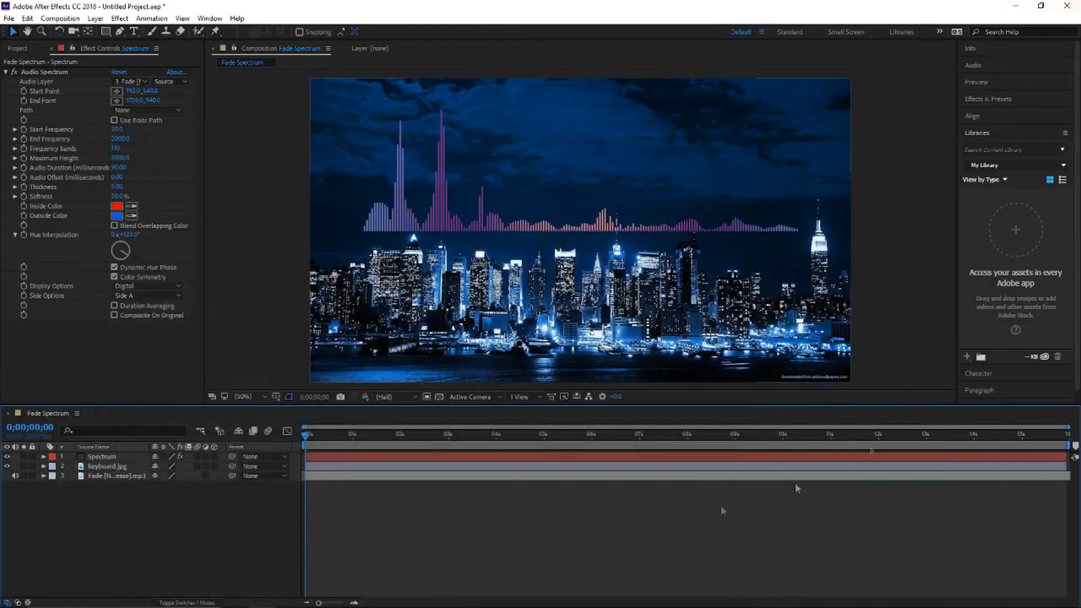
click(1015, 6)
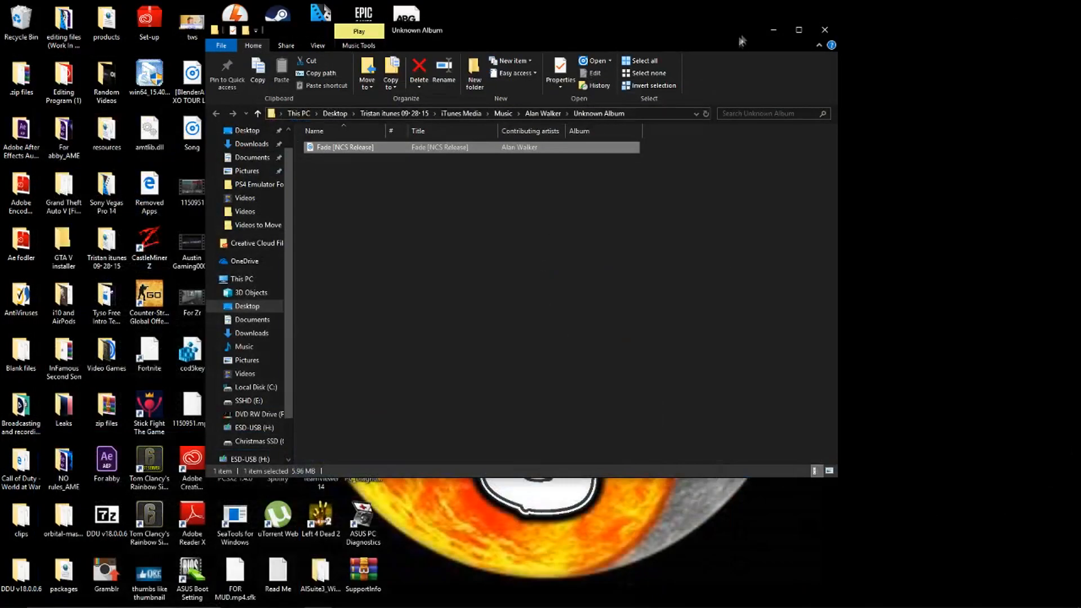
click(771, 28)
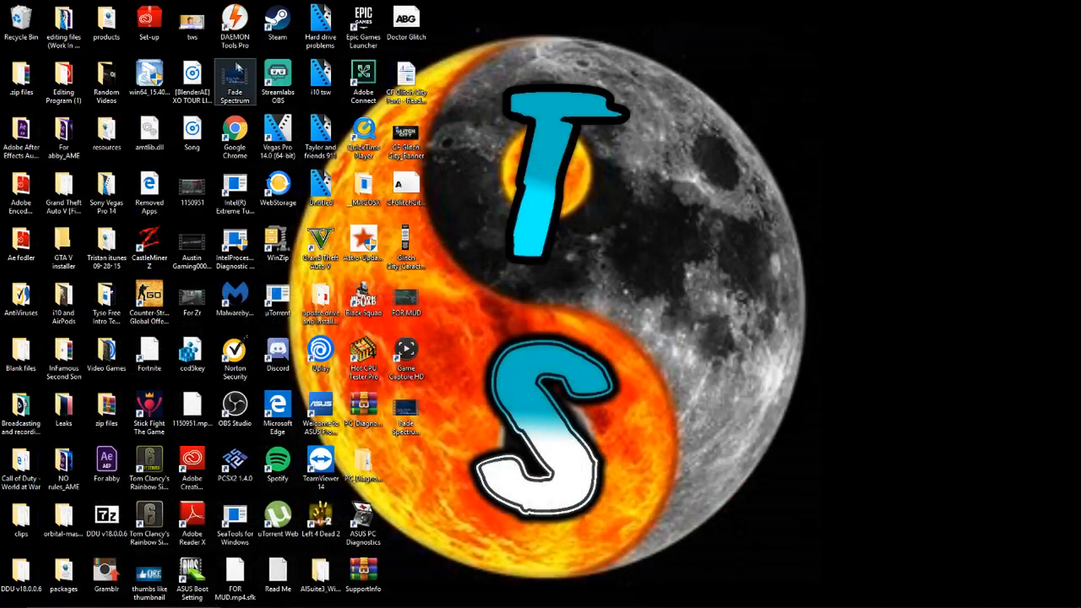
Step: Move the Fade Spectrum part 2 video to a free area of the desktop, play it to check the render, and close the player
drag(409, 414, 598, 311)
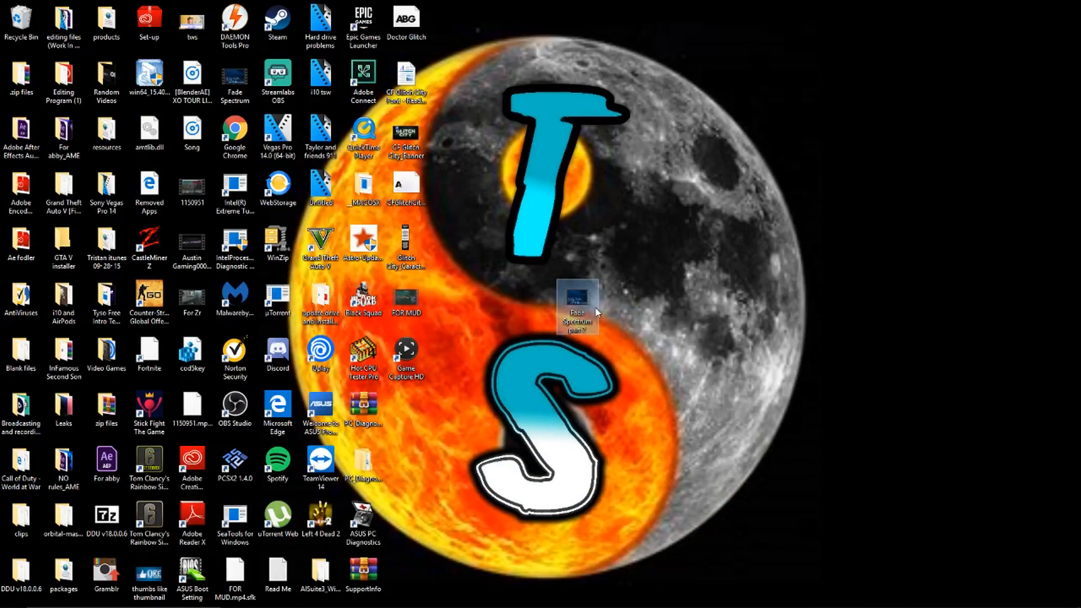
double_click(582, 308)
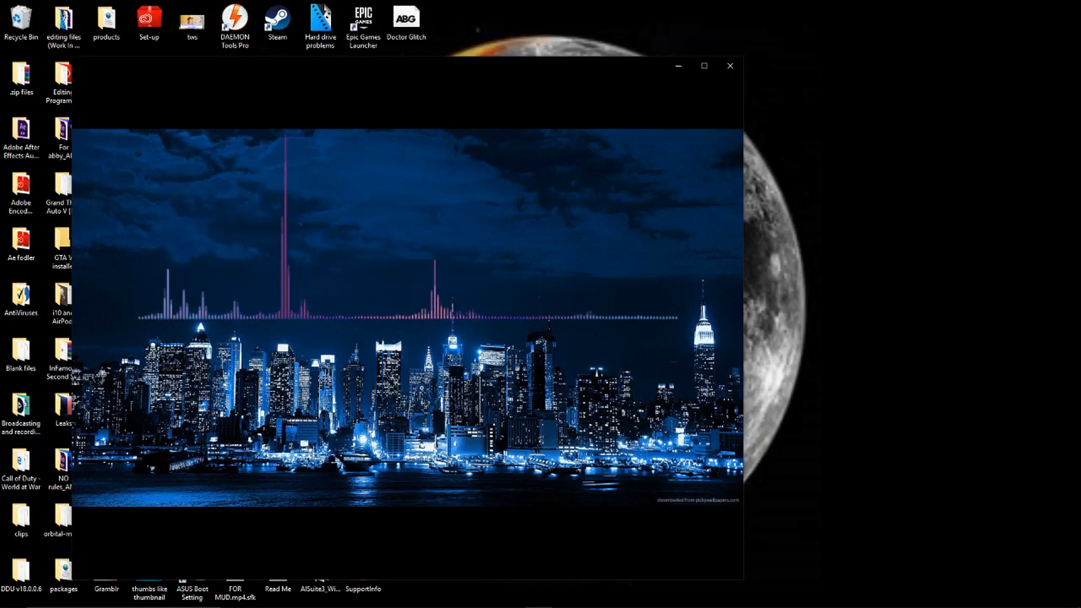
mouse_move(444, 435)
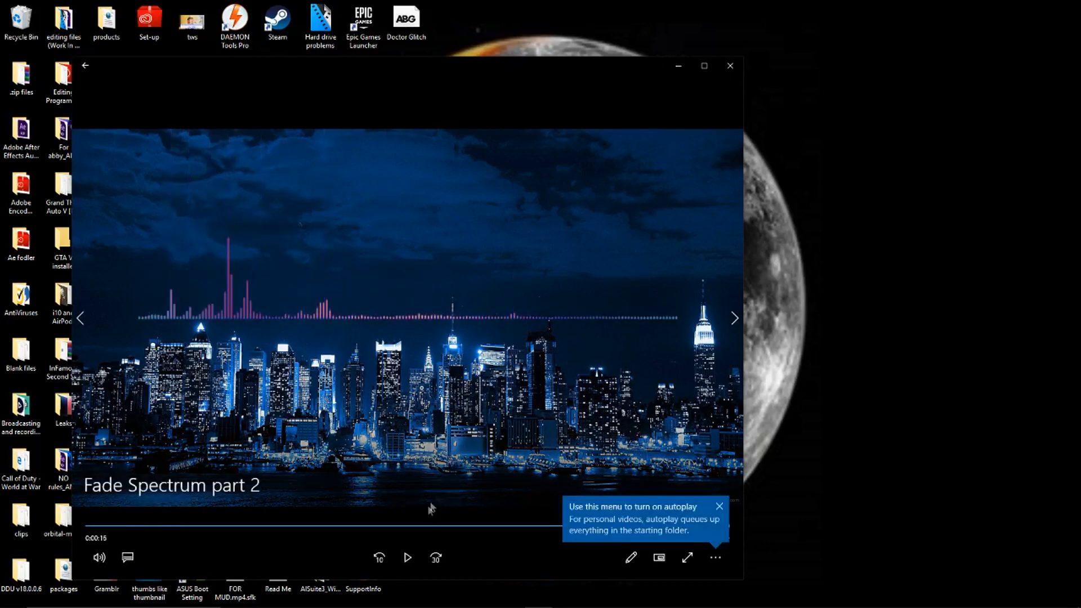
click(739, 72)
Step: Switch to Streamlabs OBS and maximize its window
mouse_move(429, 605)
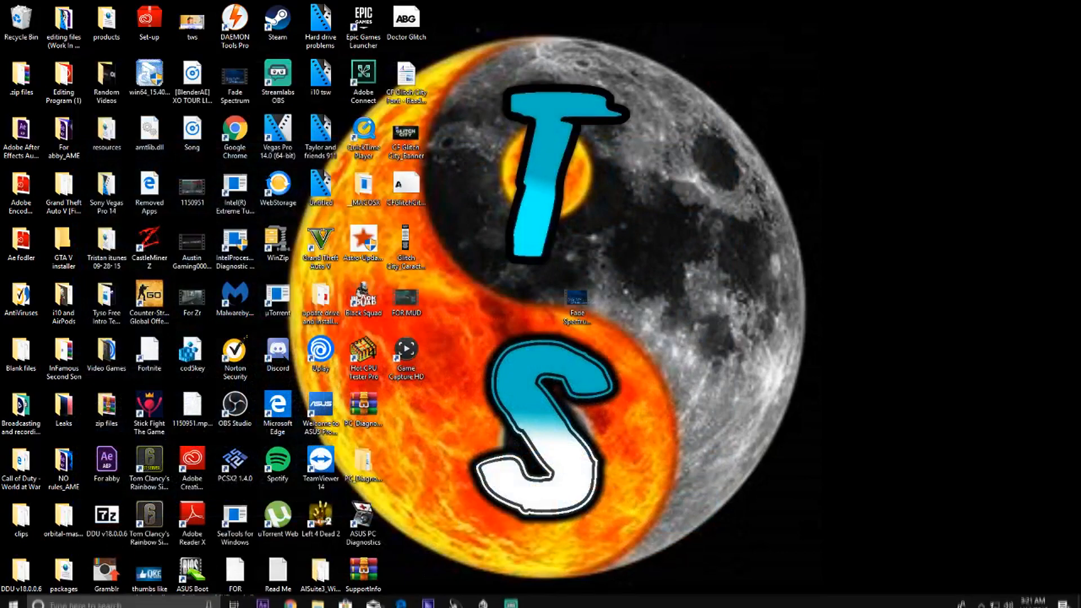
mouse_move(511, 596)
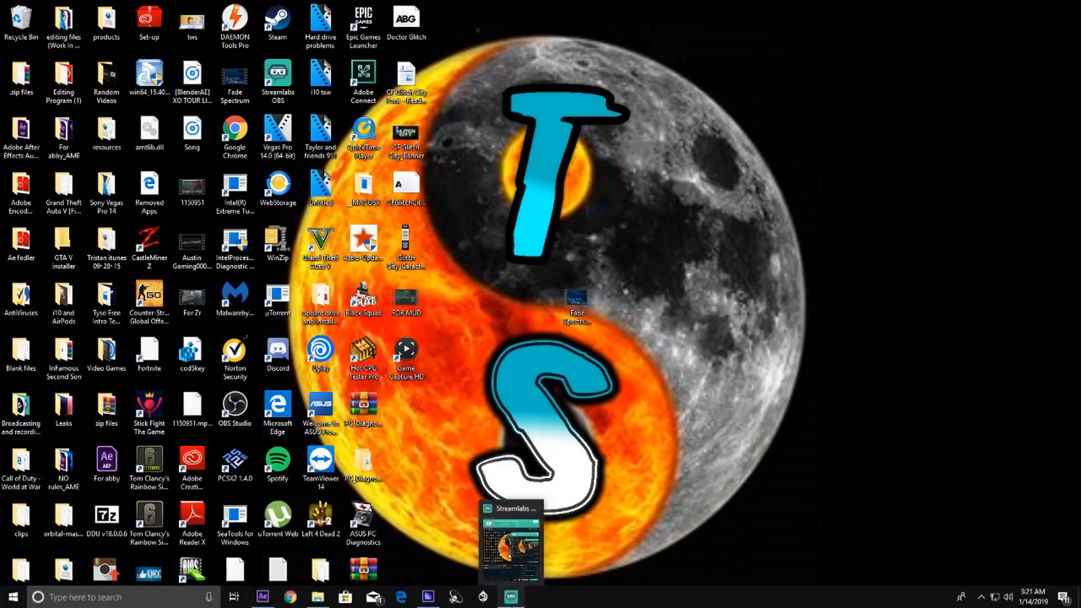
click(515, 515)
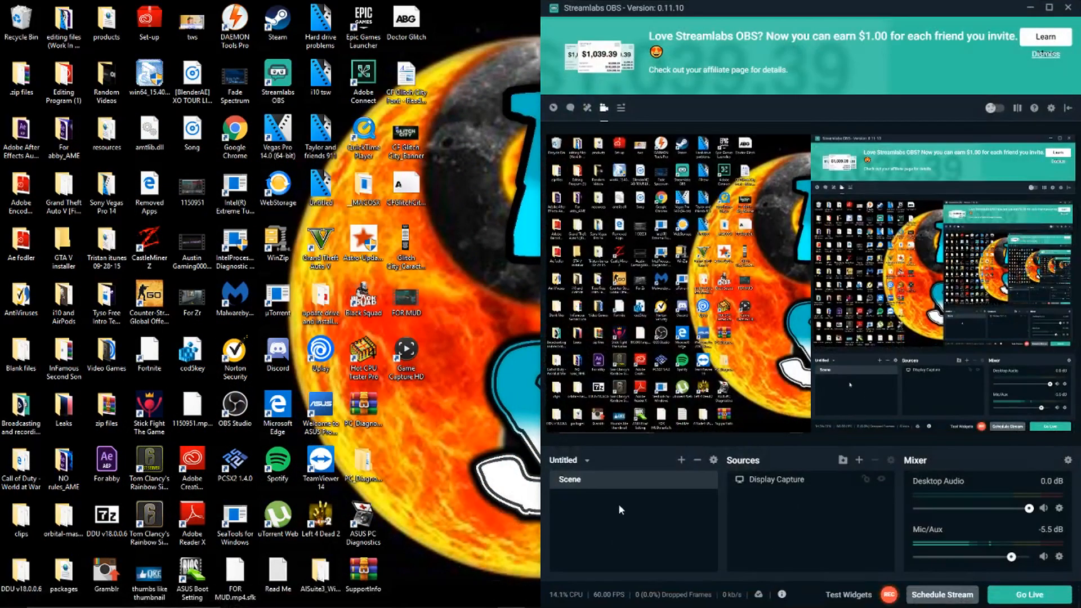
click(1048, 8)
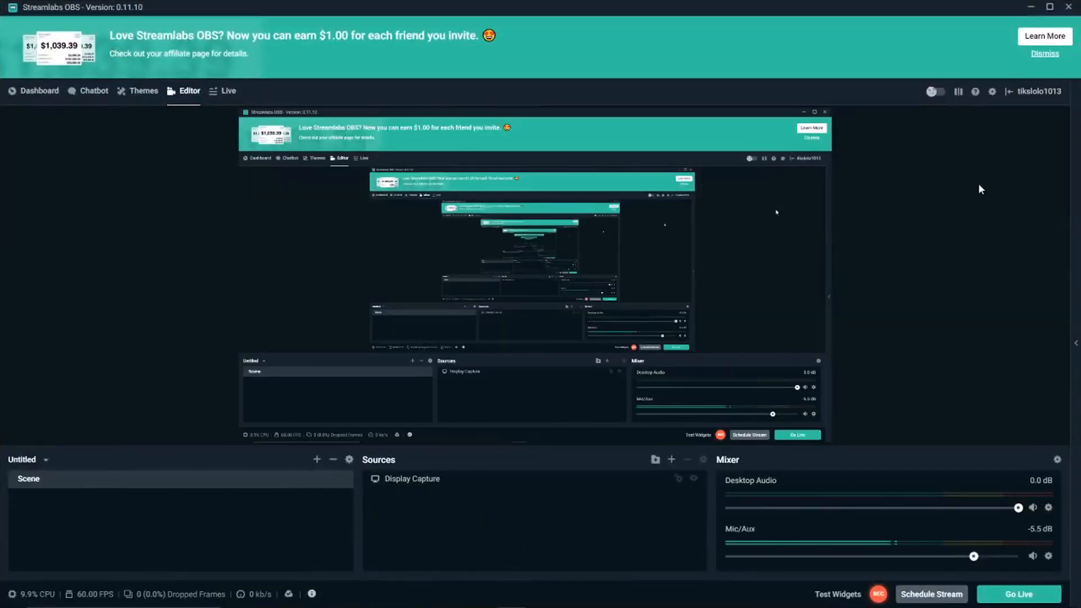